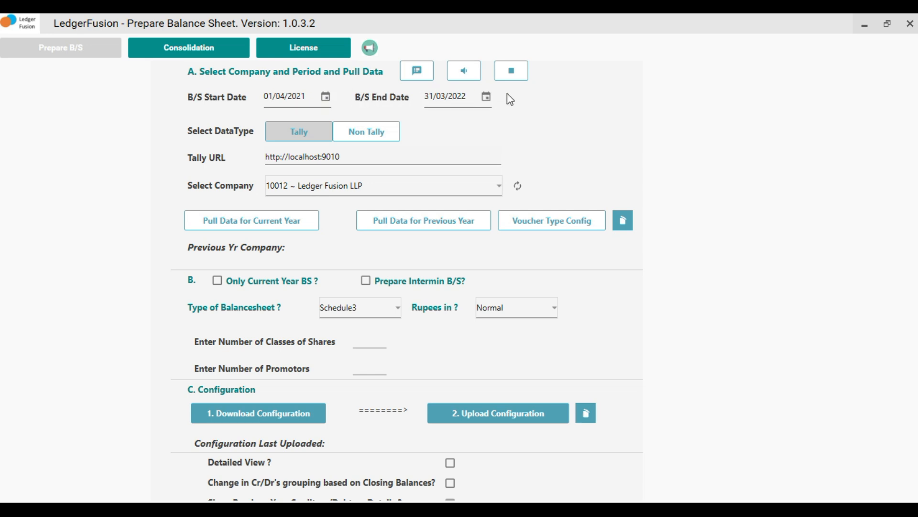
pyautogui.click(301, 139)
pyautogui.click(373, 143)
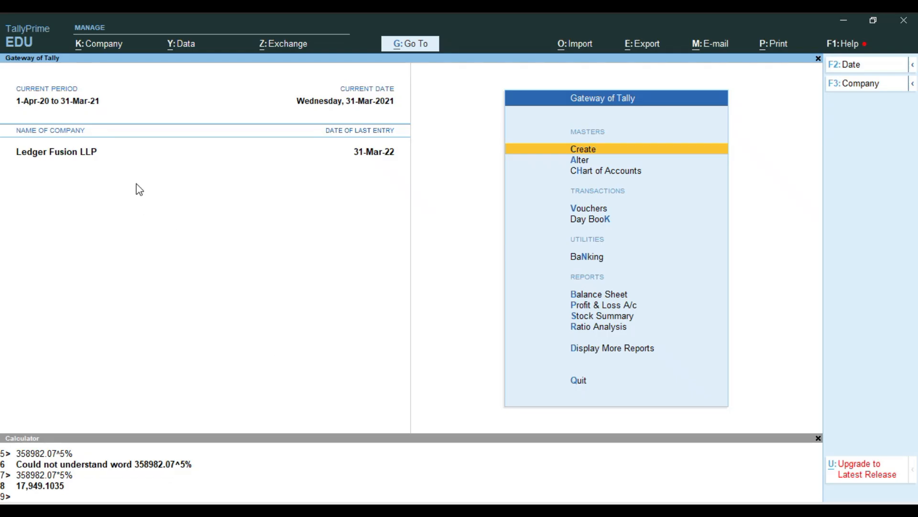
# Step: Change the period of Ledger Fusion LLP in TallyPrime to 1-4-2021 through 31-3-2022
pyautogui.hotkey('alt', 'F2')
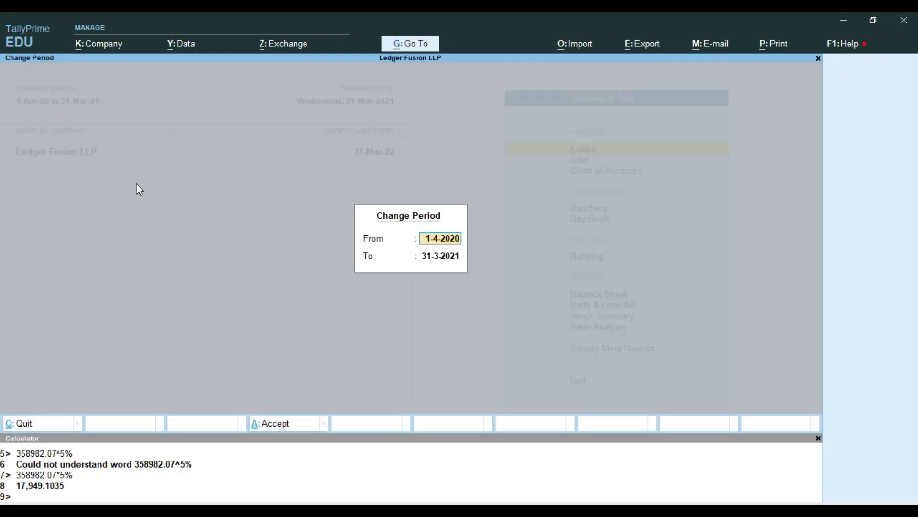
pyautogui.press('BackSpace')
pyautogui.write('a21')
pyautogui.press('Return')
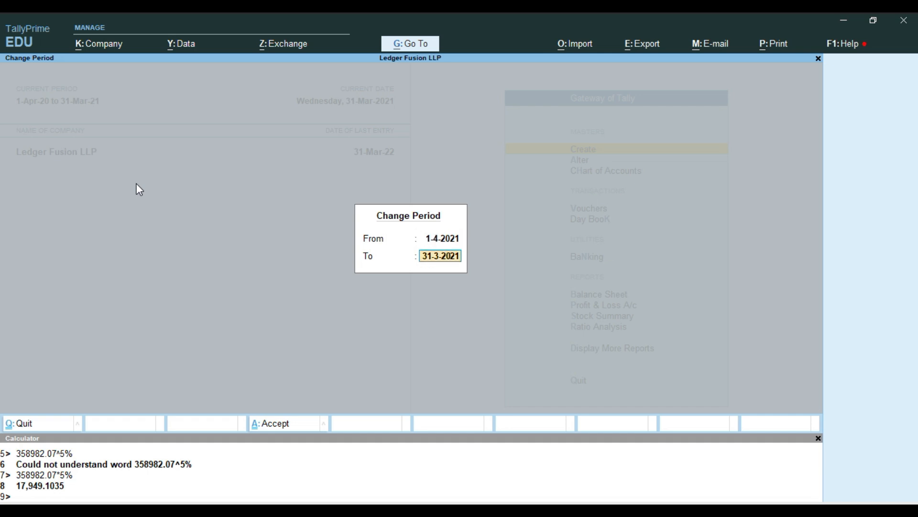
pyautogui.write('m22')
pyautogui.press('Return')
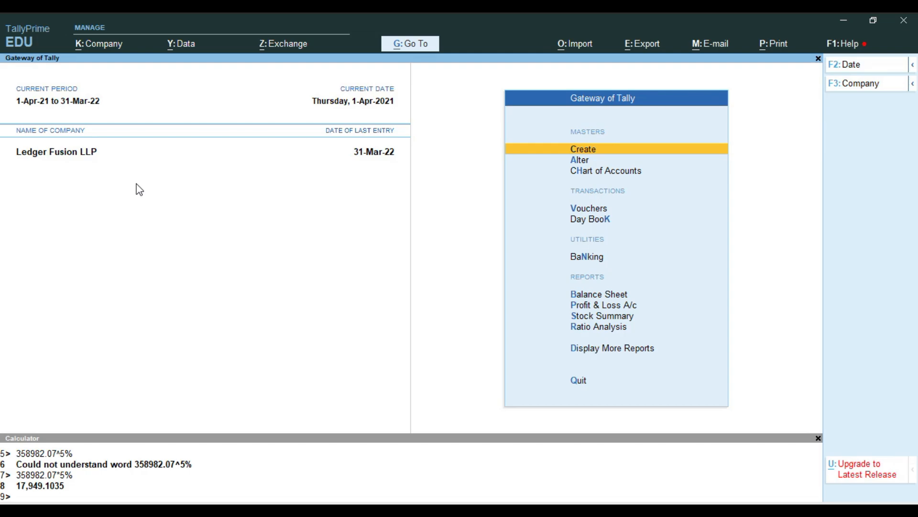
# Step: Switch to LedgerFusion, check the company and dates for the current-year Tally data pull, and close its window
pyautogui.hotkey('alt', 'Tab')
pyautogui.click(237, 221)
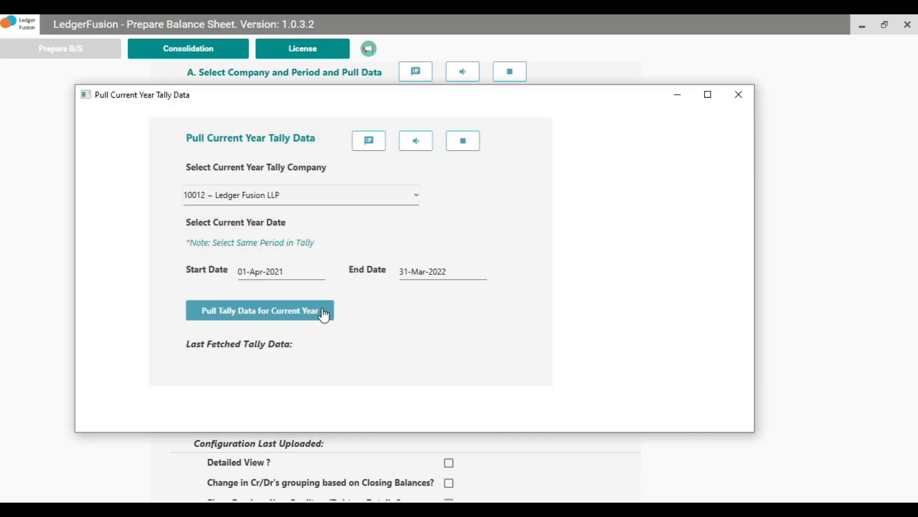
pyautogui.click(740, 101)
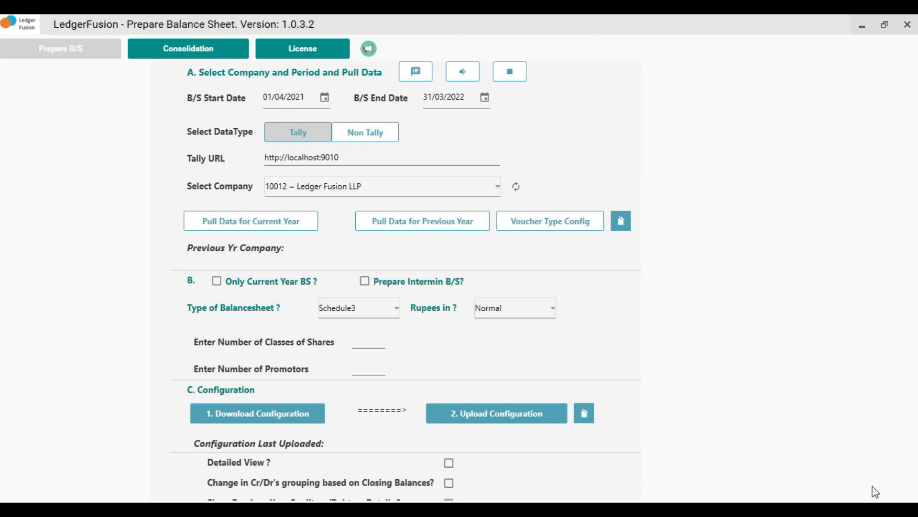
# Step: Switch to TallyPrime and change the company's period to 1-4-2020 through 31-3-2021
pyautogui.hotkey('alt', 'Tab')
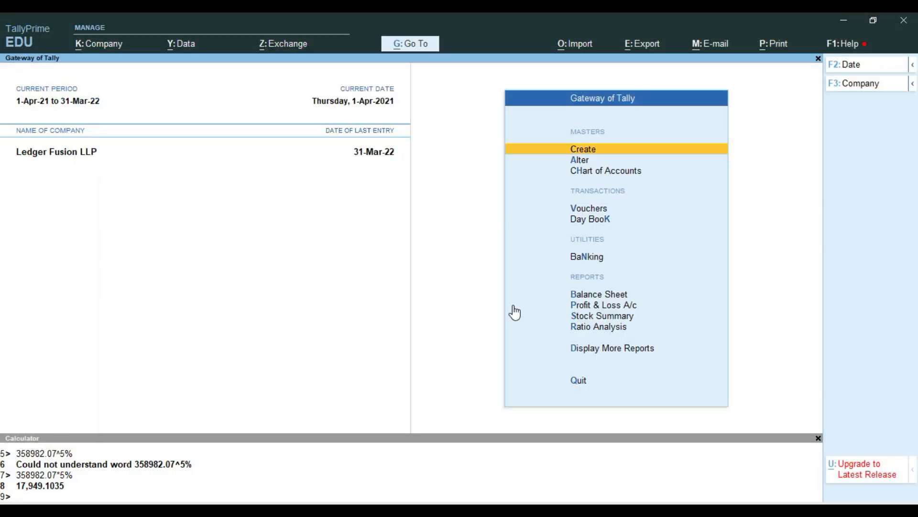
pyautogui.hotkey('alt', 'F2')
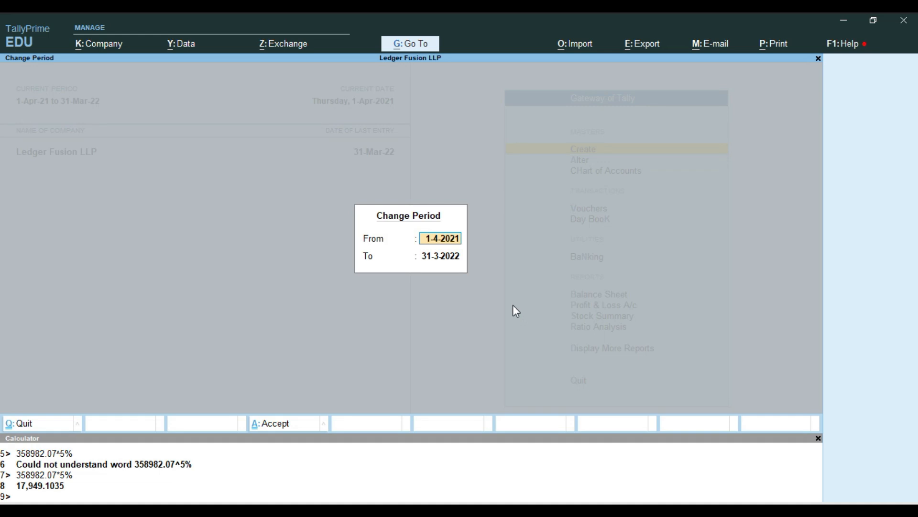
pyautogui.write('a20')
pyautogui.press('Return')
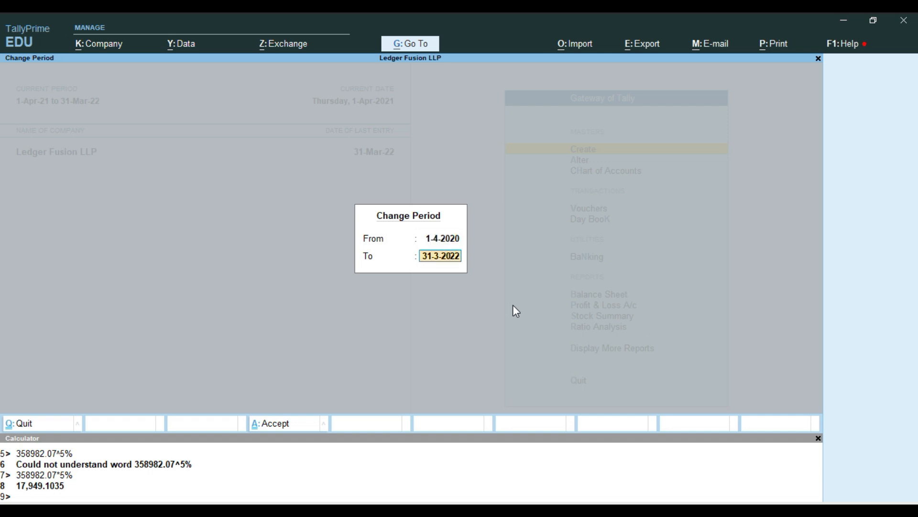
pyautogui.write('m21')
pyautogui.press('Return')
# Step: Switch to LedgerFusion and pull the previous year's Tally data for Ledger Fusion LLP
pyautogui.hotkey('alt', 'Tab')
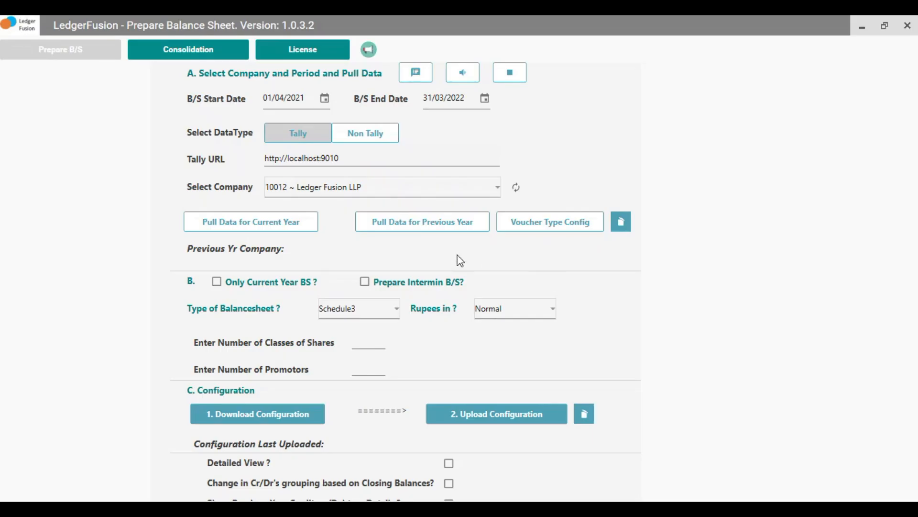
pyautogui.click(408, 223)
pyautogui.click(325, 205)
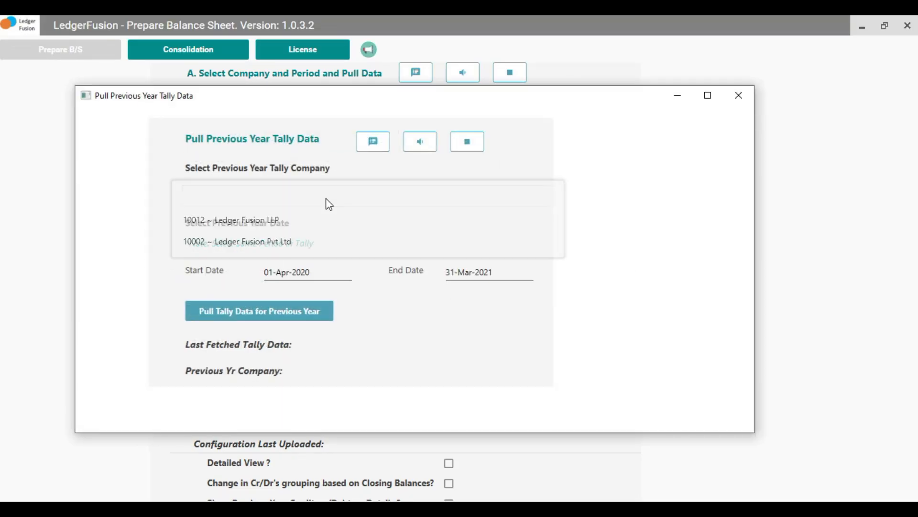
pyautogui.click(270, 221)
pyautogui.click(269, 319)
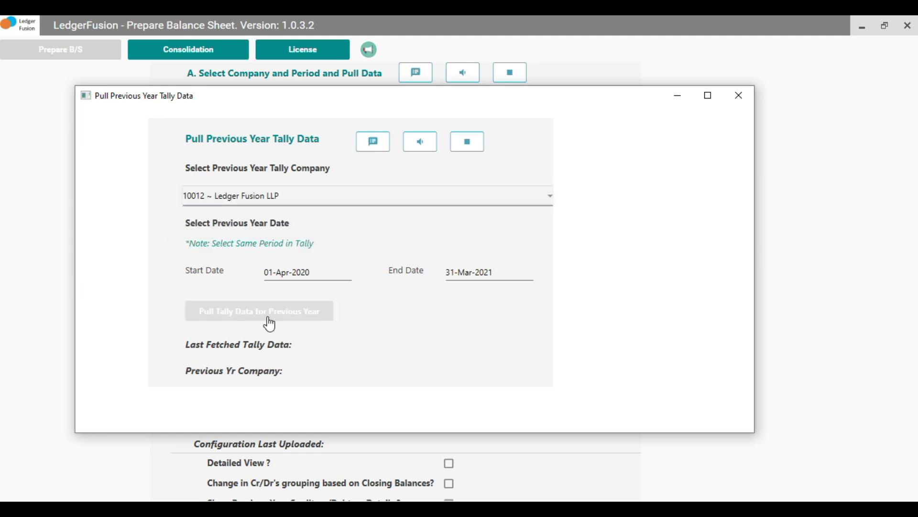
pyautogui.click(311, 312)
pyautogui.click(739, 97)
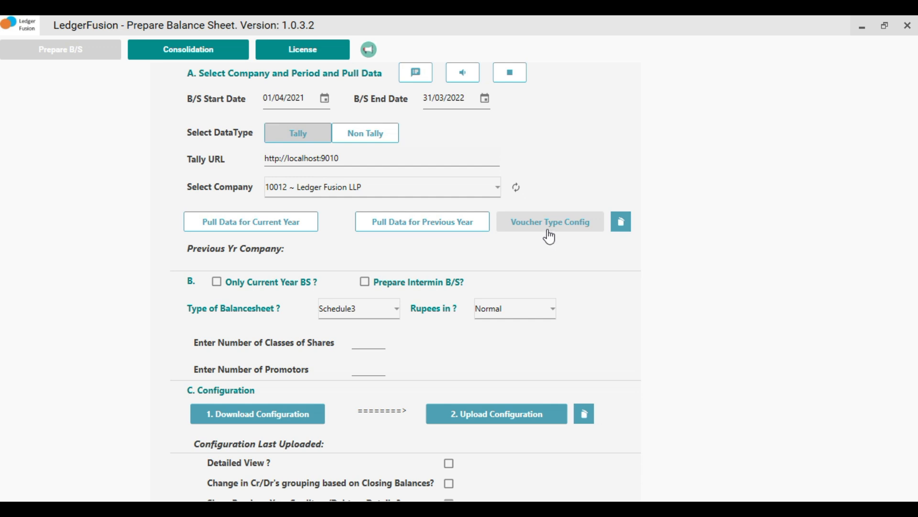
# Step: Check the voucher type configuration, including the default voucher type column, for newly created voucher types
pyautogui.click(546, 233)
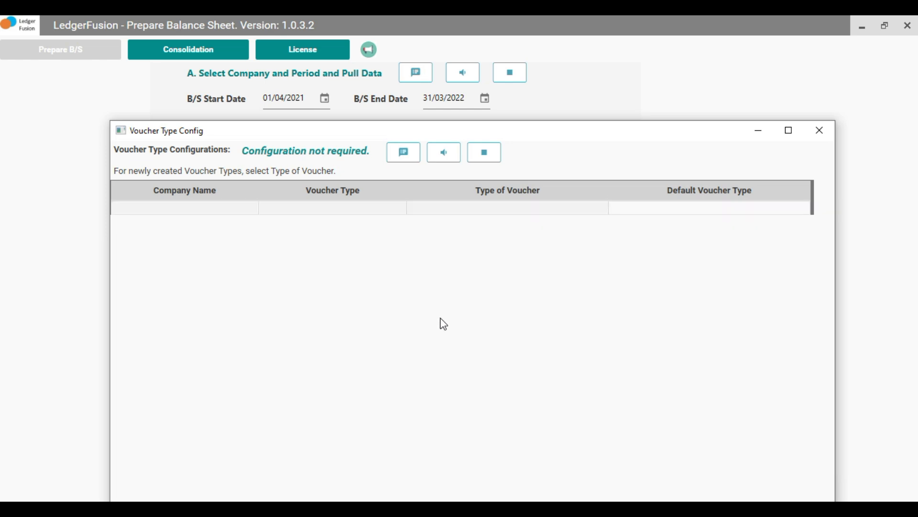
pyautogui.click(721, 208)
pyautogui.click(722, 209)
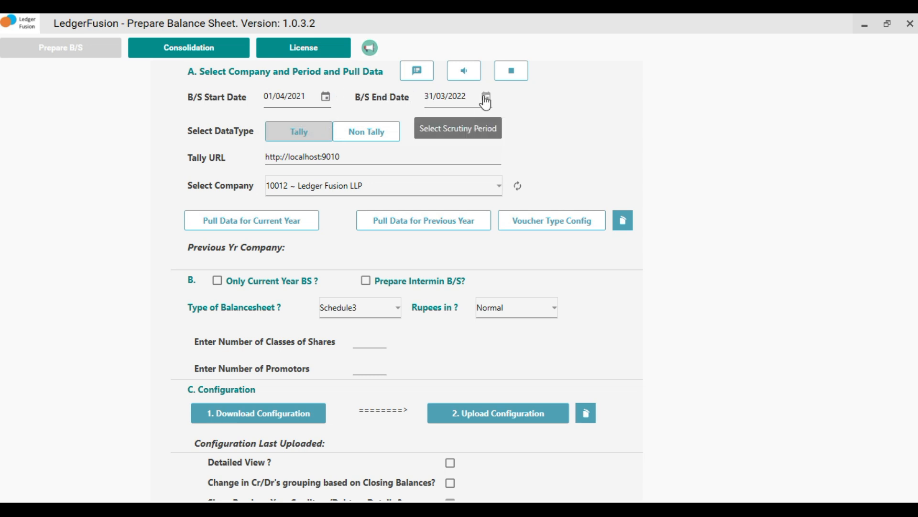
pyautogui.click(366, 283)
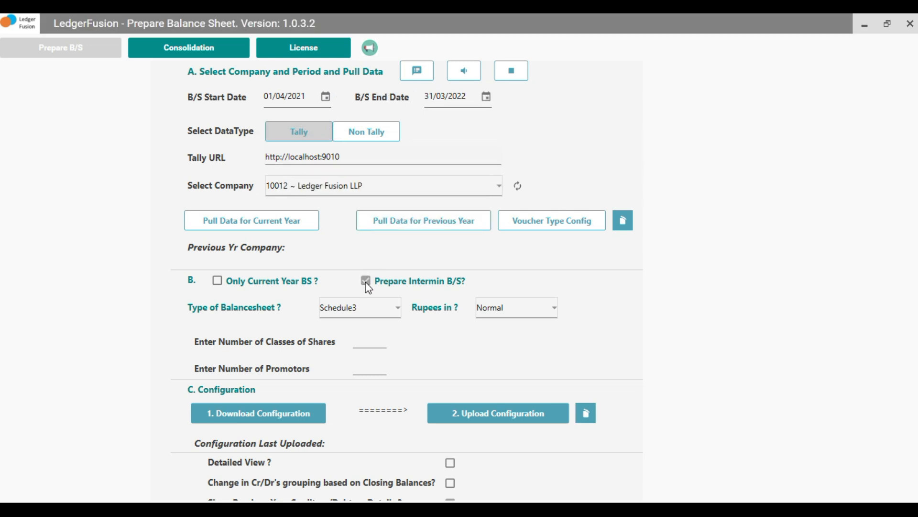
pyautogui.click(558, 314)
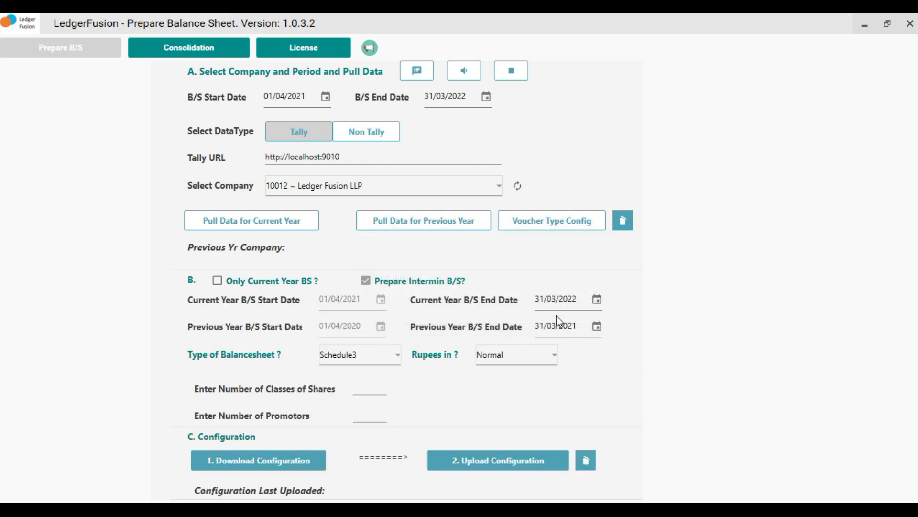
pyautogui.moveTo(536, 299); pyautogui.dragTo(623, 297)
pyautogui.press('Right')
pyautogui.press('Left')
pyautogui.press('Left')
pyautogui.press('Left')
pyautogui.press('Left')
pyautogui.press('BackSpace')
pyautogui.press('BackSpace')
pyautogui.write('6/')
pyautogui.press('Left')
pyautogui.press('Left')
pyautogui.press('Left')
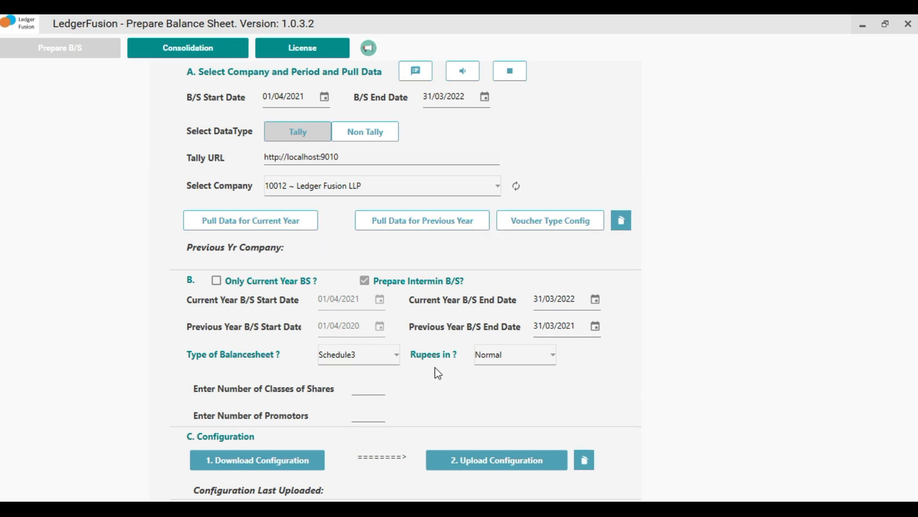
pyautogui.click(576, 297)
pyautogui.click(367, 284)
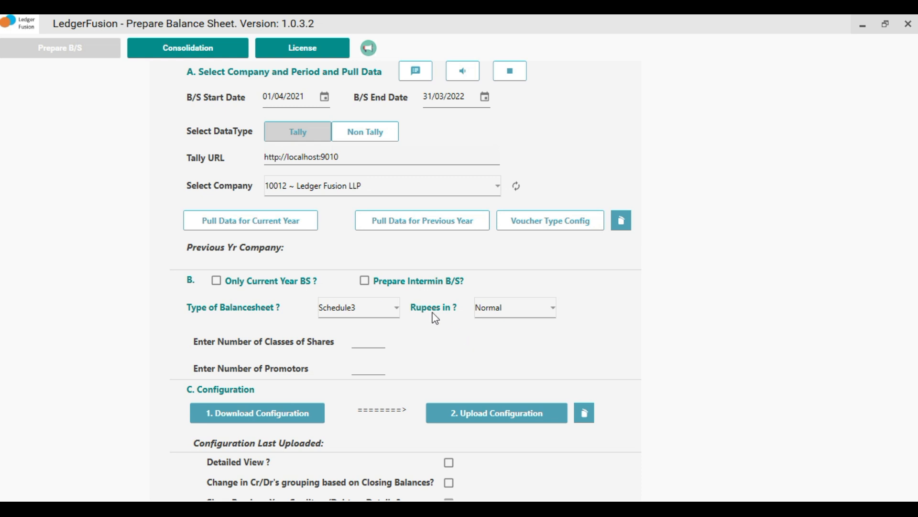
# Step: Set the type of balance sheet to Partnership Firm with the Vertical layout
pyautogui.click(393, 311)
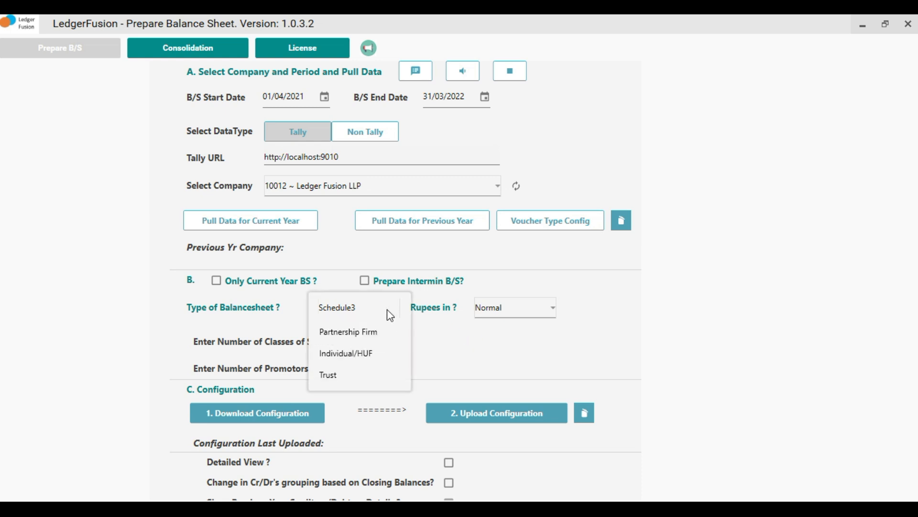
pyautogui.click(373, 335)
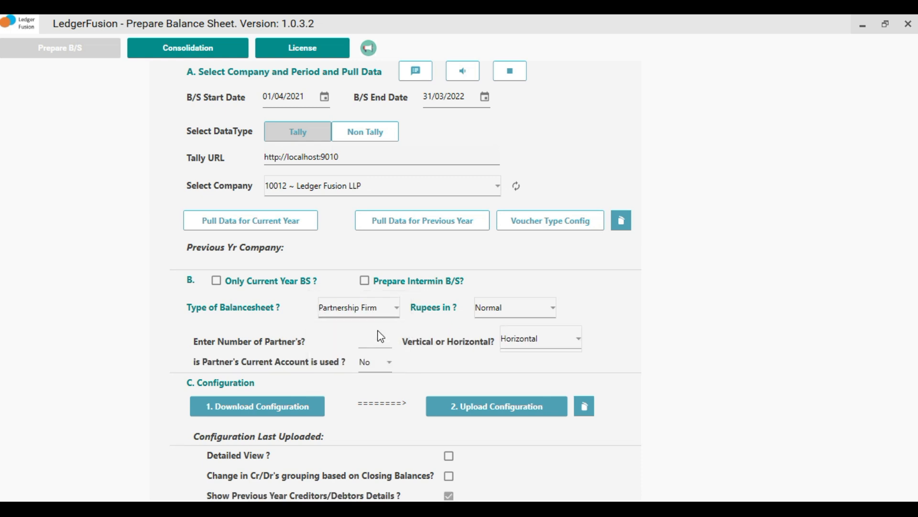
pyautogui.click(555, 345)
pyautogui.click(519, 365)
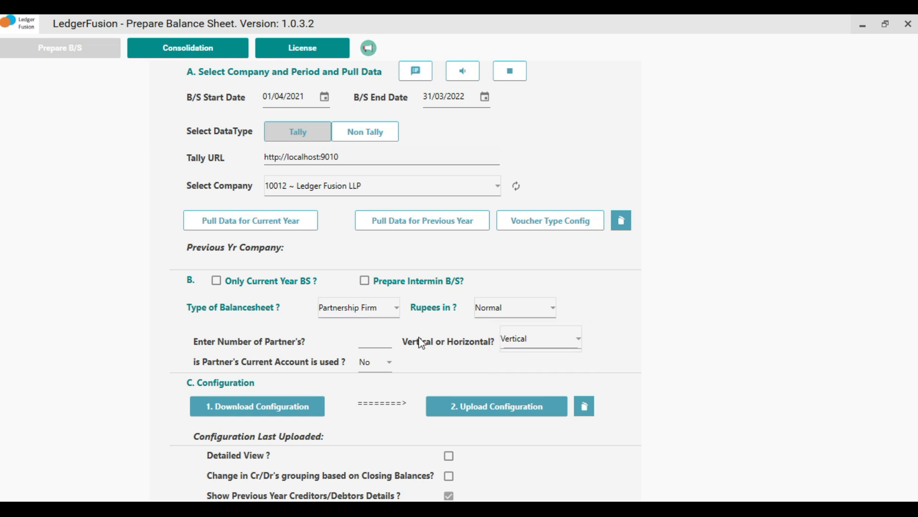
# Step: Enter 4 as the number of partners and set the partner's current account usage to Yes
pyautogui.click(368, 342)
pyautogui.write('4')
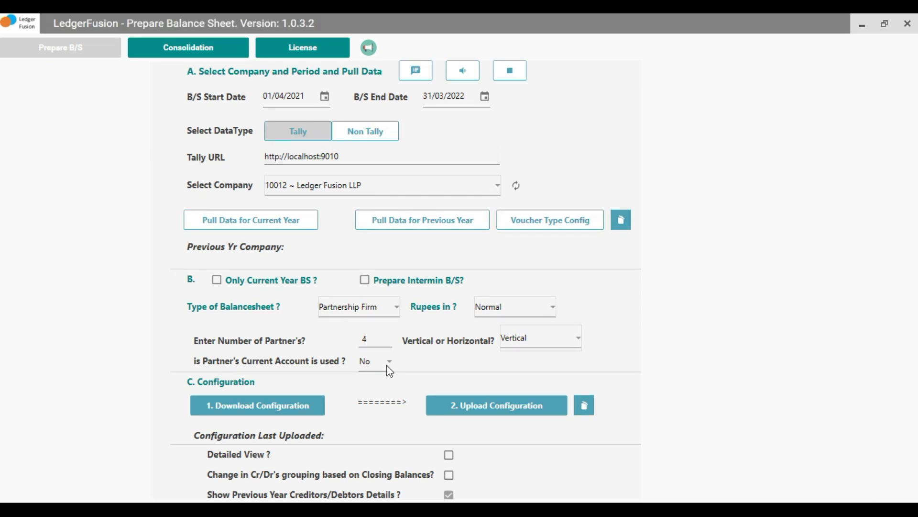
pyautogui.click(387, 365)
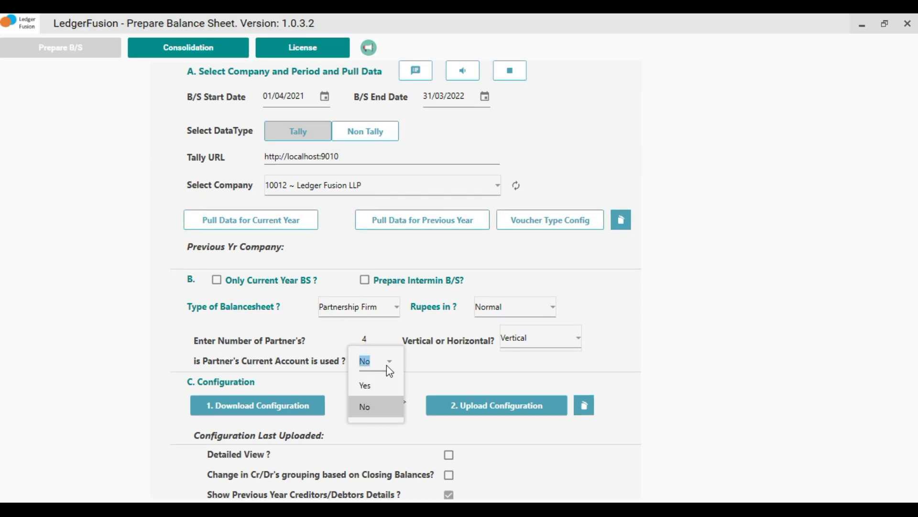
pyautogui.click(366, 387)
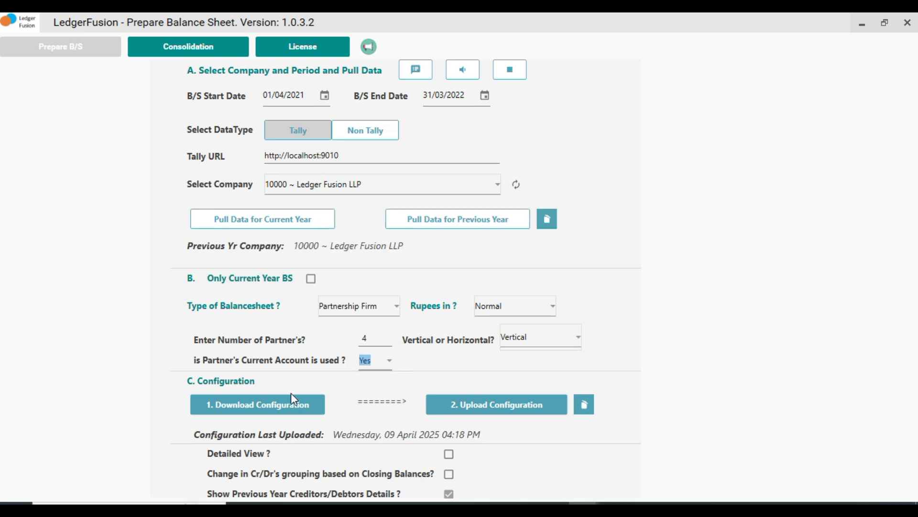
# Step: Download the configuration file to a location under This PC and acknowledge the completion message
pyautogui.click(264, 407)
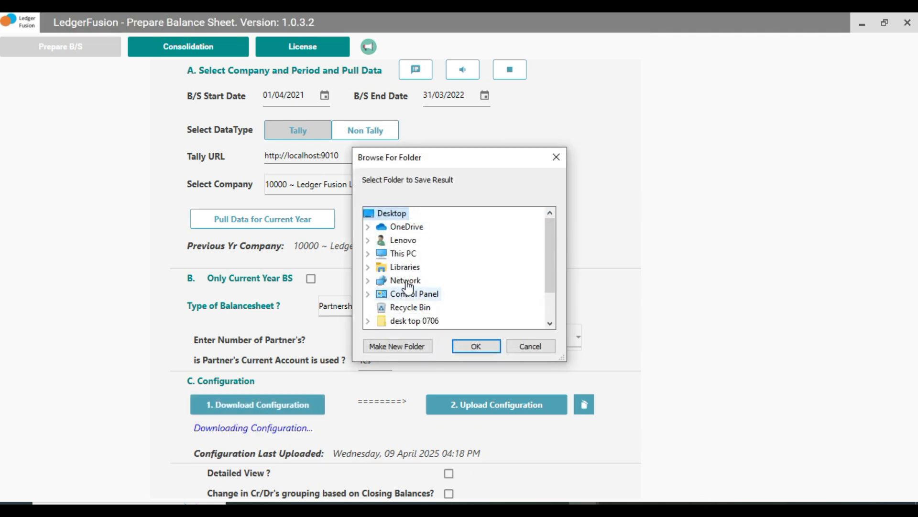
pyautogui.doubleClick(407, 254)
pyautogui.doubleClick(428, 253)
pyautogui.click(476, 346)
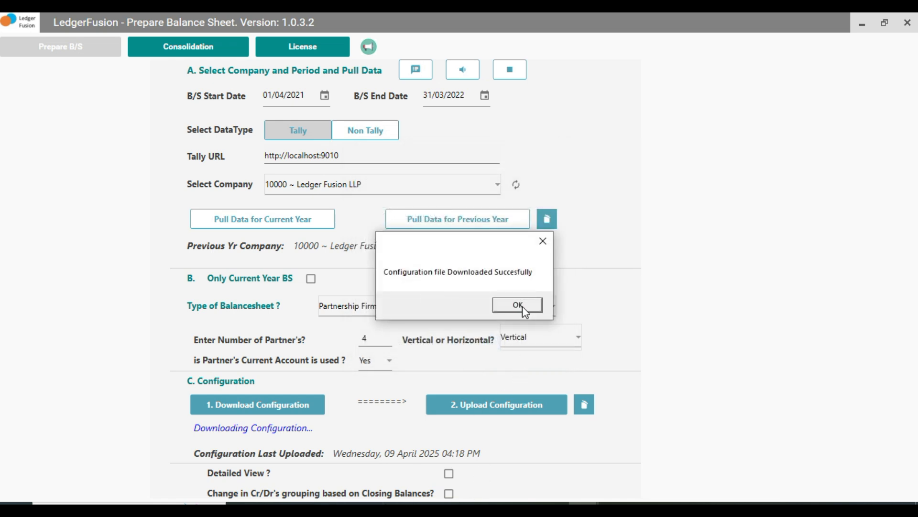
pyautogui.click(522, 307)
pyautogui.click(564, 313)
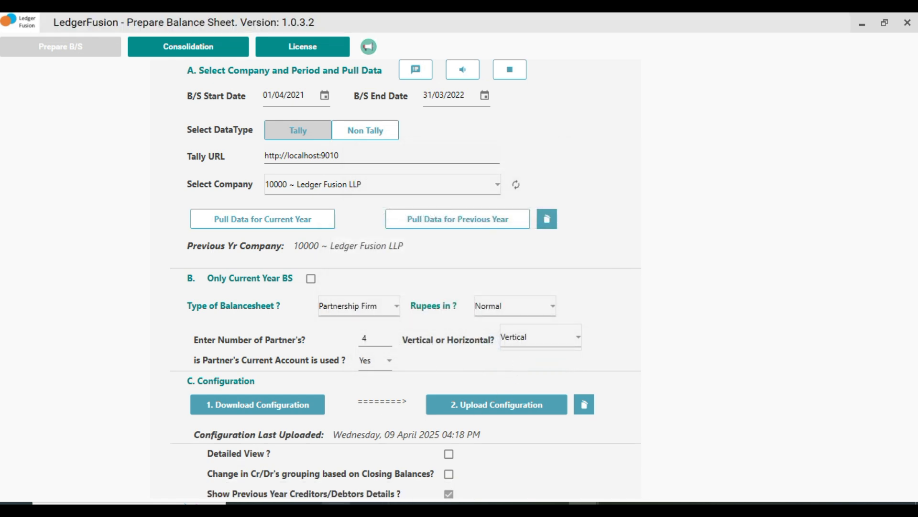
# Step: Switch to the downloaded configuration workbook in Excel and select the name cells of Partners 1 to 4 on the Questions sheet
pyautogui.click(340, 509)
pyautogui.click(288, 463)
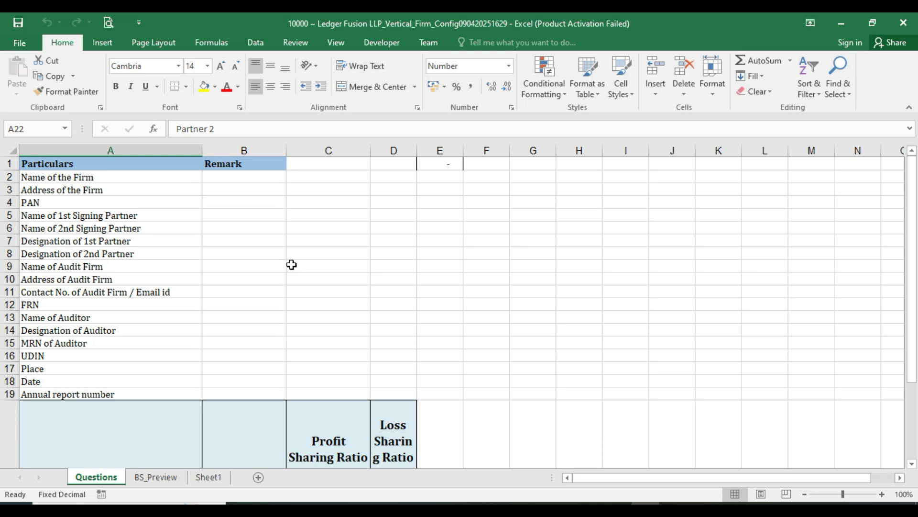
pyautogui.scroll(-1, 289, 265)
pyautogui.scroll(-2, 292, 265)
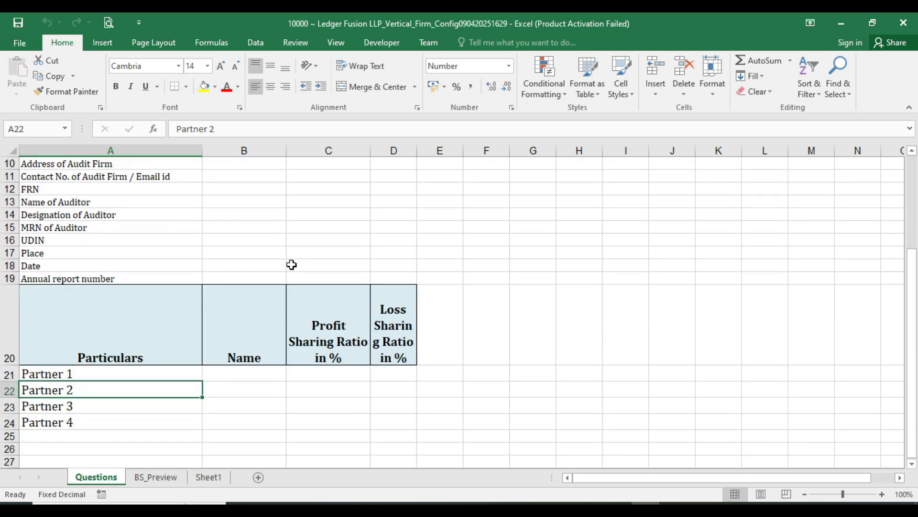
pyautogui.moveTo(244, 373); pyautogui.dragTo(250, 422)
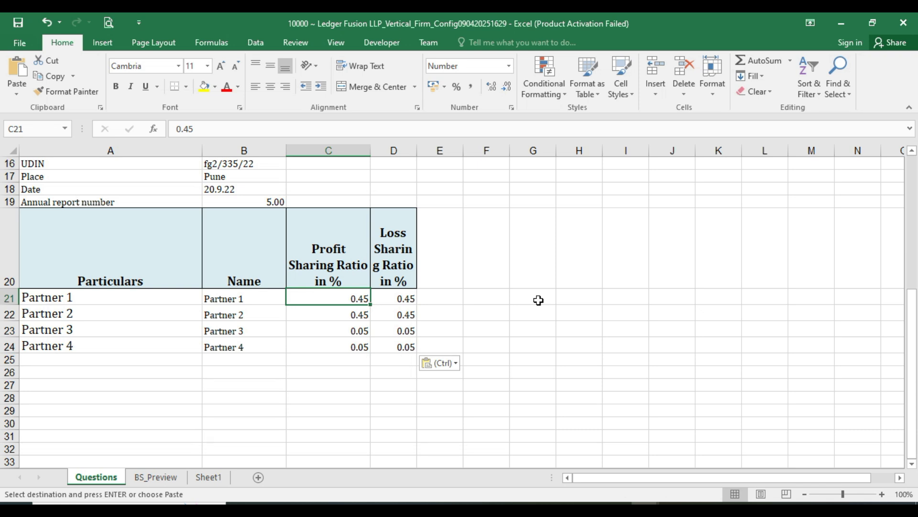
# Step: Enter 45% as Partner 1's profit sharing ratio in cell C21
pyautogui.write('45%')
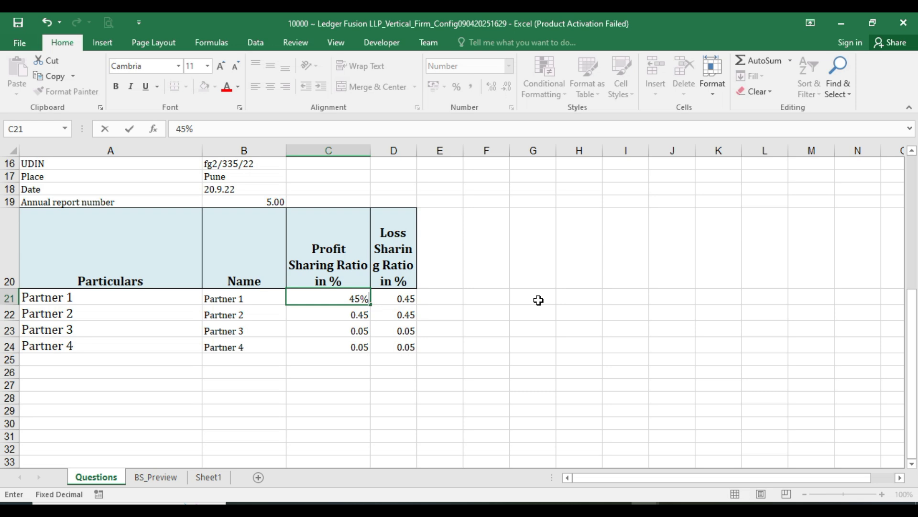
pyautogui.press('Return')
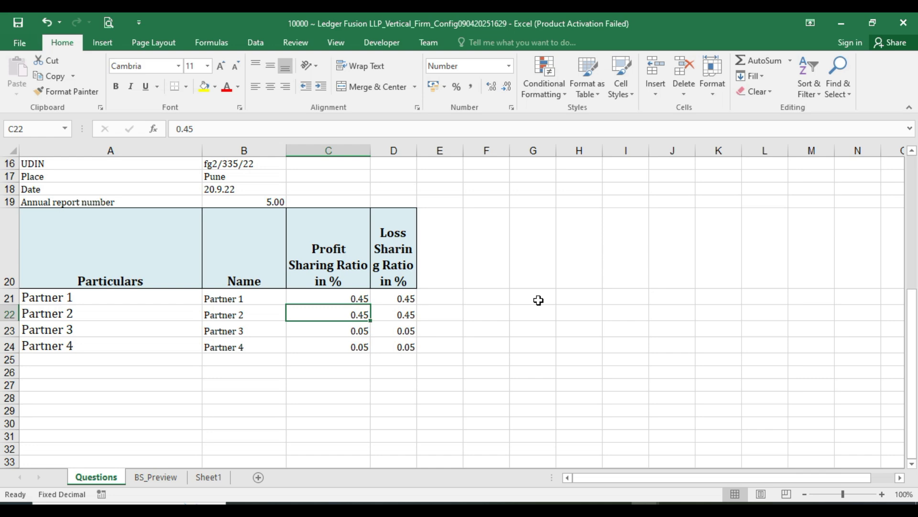
# Step: Open Sheet1 and go to cell A1 at the start of the ledger list
pyautogui.click(213, 481)
pyautogui.press('Left')
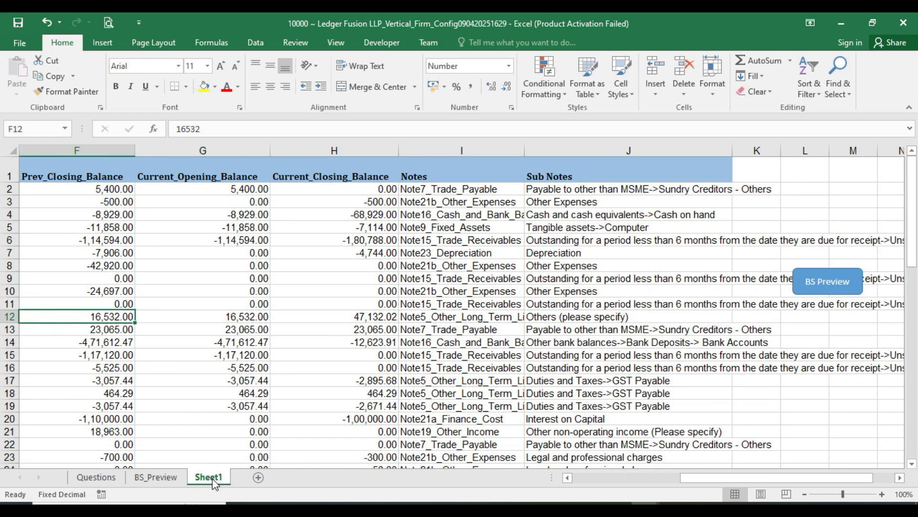
pyautogui.press('Home')
pyautogui.hotkey('ctrl', 'Up')
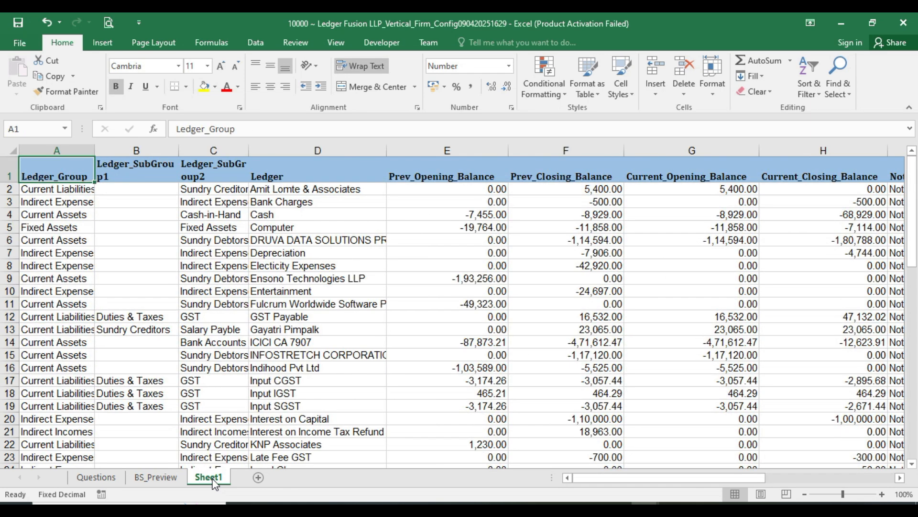
# Step: Add filters to the ledger list's header row and filter Ledger_Group to show only Capital Account
pyautogui.hotkey('shift', 'space')
pyautogui.hotkey('ctrl', 'shift', 'l')
pyautogui.hotkey('alt', 'Down')
pyautogui.press('space')
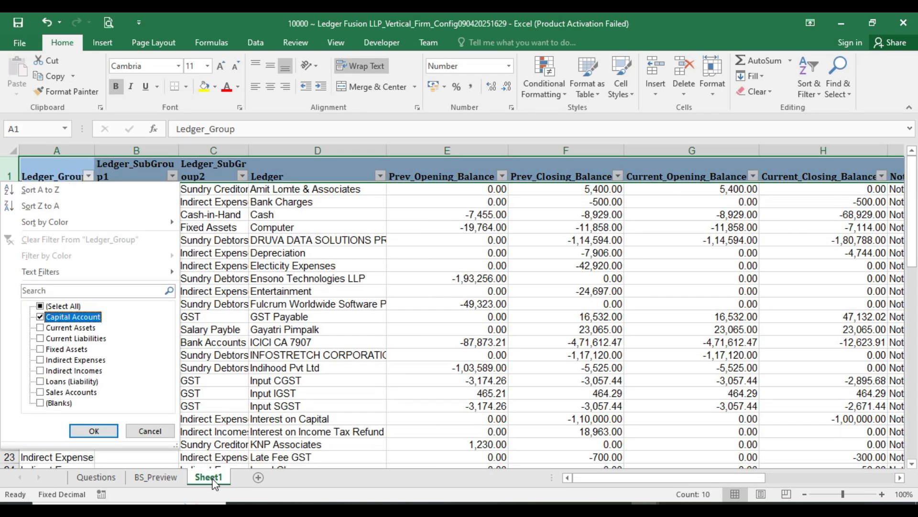
pyautogui.press('Return')
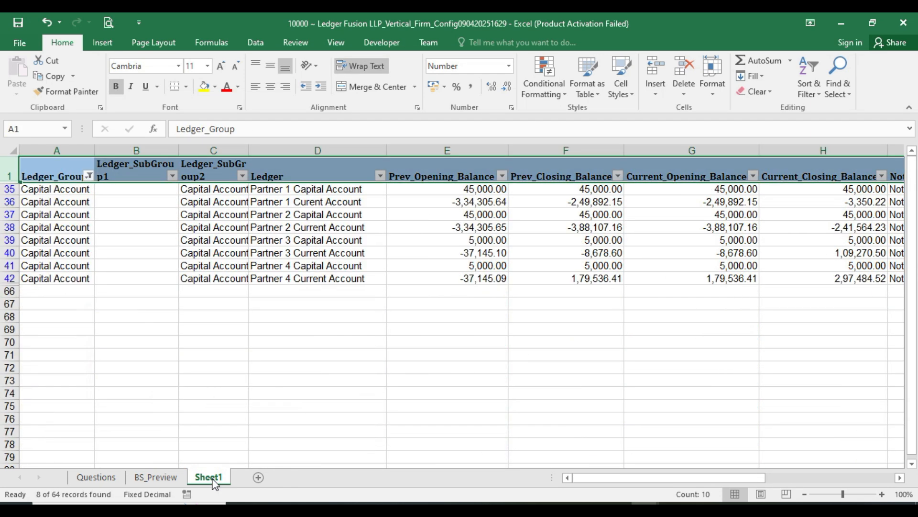
# Step: Examine the Notes and Sub Notes assigned to the partners' capital and current account ledgers
pyautogui.press('Down')
pyautogui.press('Right')
pyautogui.press('Right')
pyautogui.press('Right')
pyautogui.press('Right')
pyautogui.press('Right')
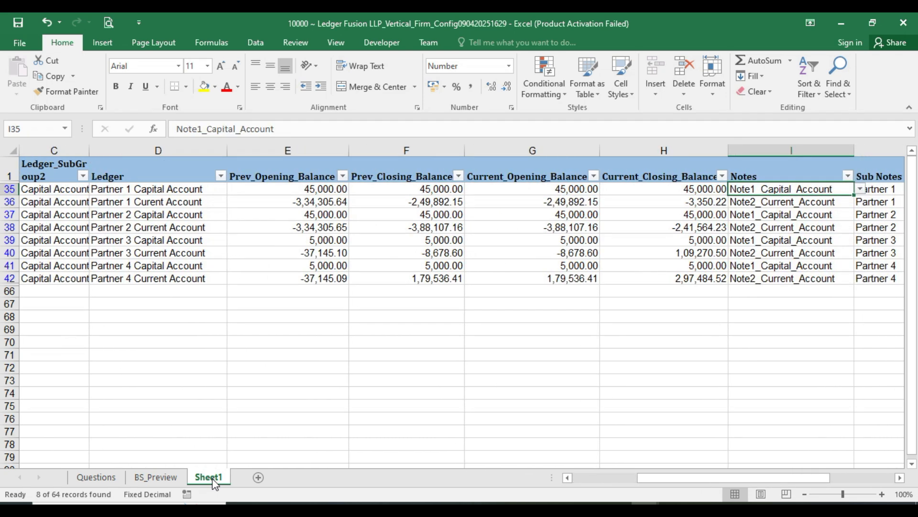
pyautogui.press('Right')
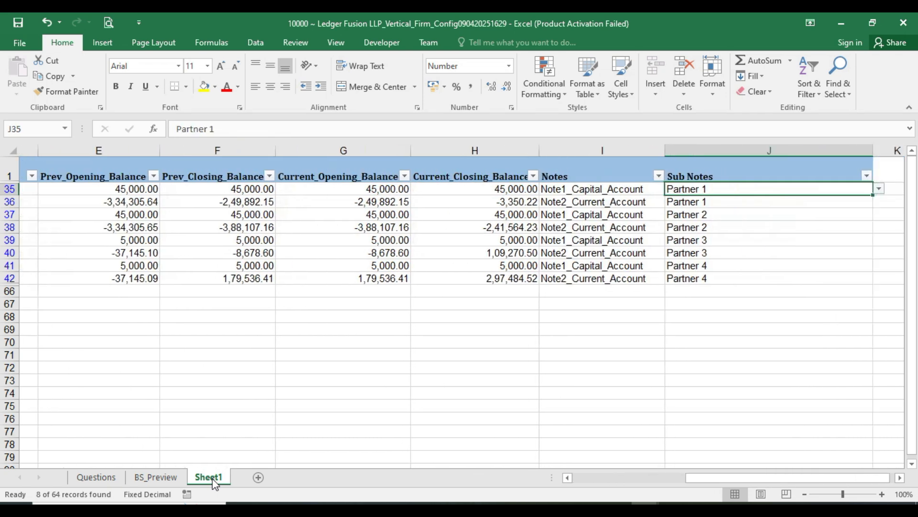
# Step: Change the Ledger_Group filter from Capital Account to Current Assets
pyautogui.hotkey('ctrl', 'Home')
pyautogui.hotkey('alt', 'Down')
pyautogui.press('Up')
pyautogui.press('Down')
pyautogui.press('space')
pyautogui.press('Down')
pyautogui.press('space')
pyautogui.press('Return')
pyautogui.press('Right')
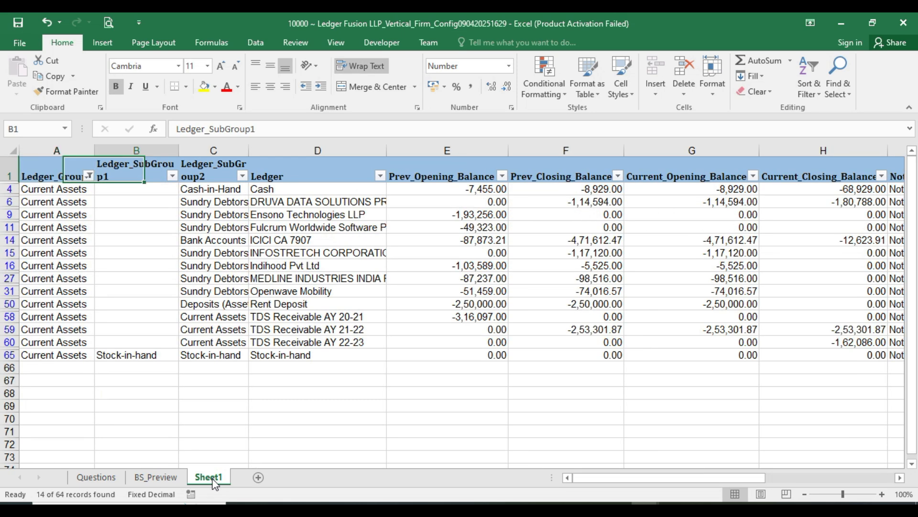
# Step: Review the Notes and Sub Notes assigned to the Current Assets ledgers
pyautogui.hotkey('ctrl', 'Right')
pyautogui.press('Left')
pyautogui.press('Left')
pyautogui.press('Left')
pyautogui.press('Left')
pyautogui.press('Left')
pyautogui.press('Left')
pyautogui.press('Left')
pyautogui.press('Left')
pyautogui.press('Left')
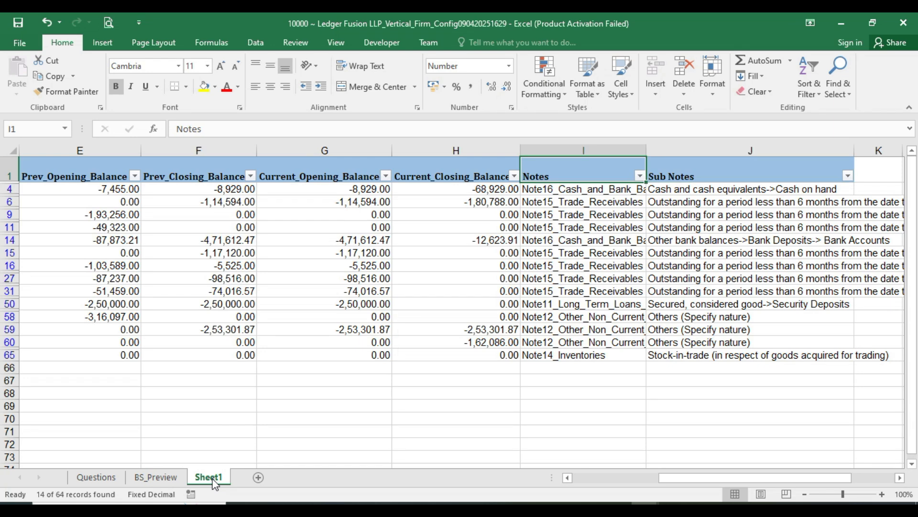
pyautogui.press('Down')
pyautogui.press('Right')
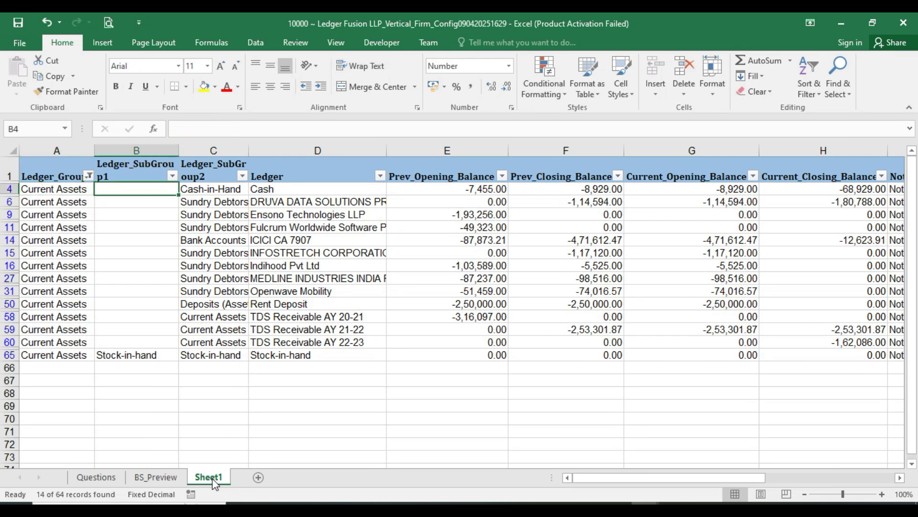
# Step: Check the four opening and closing balance cells of the Stock-in-hand ledger in row 65
pyautogui.hotkey('ctrl', 'Down')
pyautogui.press('Right')
pyautogui.press('Right')
pyautogui.press('Right')
pyautogui.hotkey('shift', 'Right')
pyautogui.hotkey('shift', 'Right')
pyautogui.hotkey('shift', 'Right')
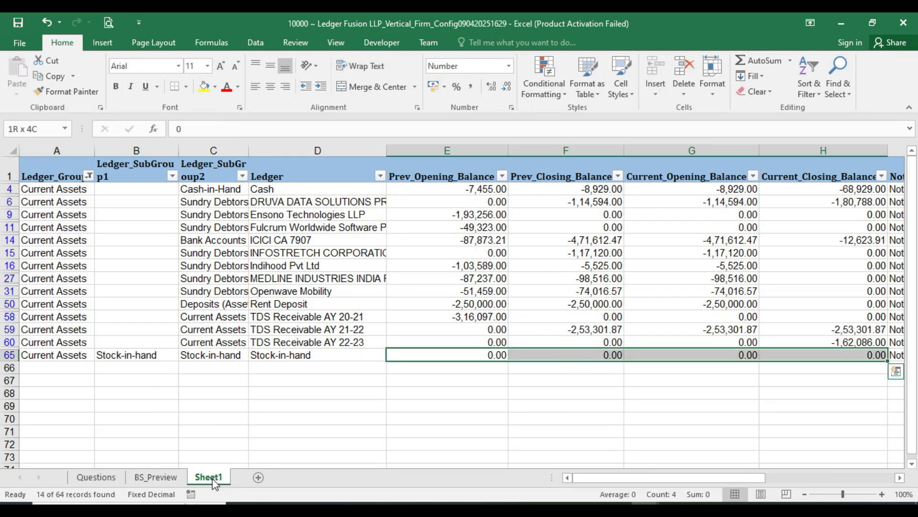
pyautogui.press('Left')
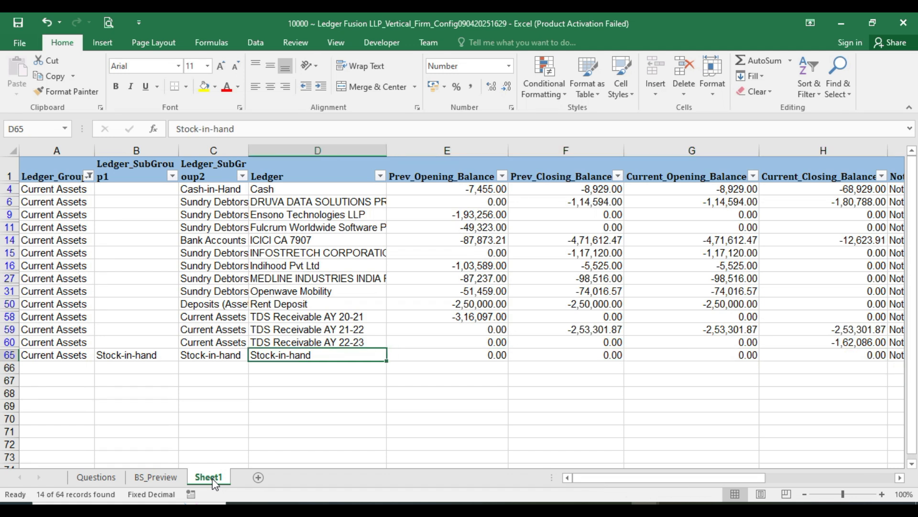
pyautogui.press('Right')
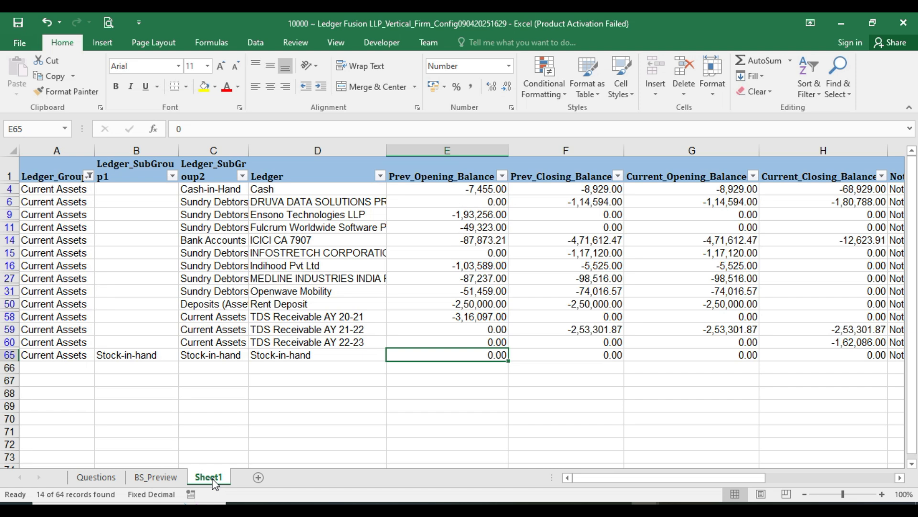
pyautogui.write('-')
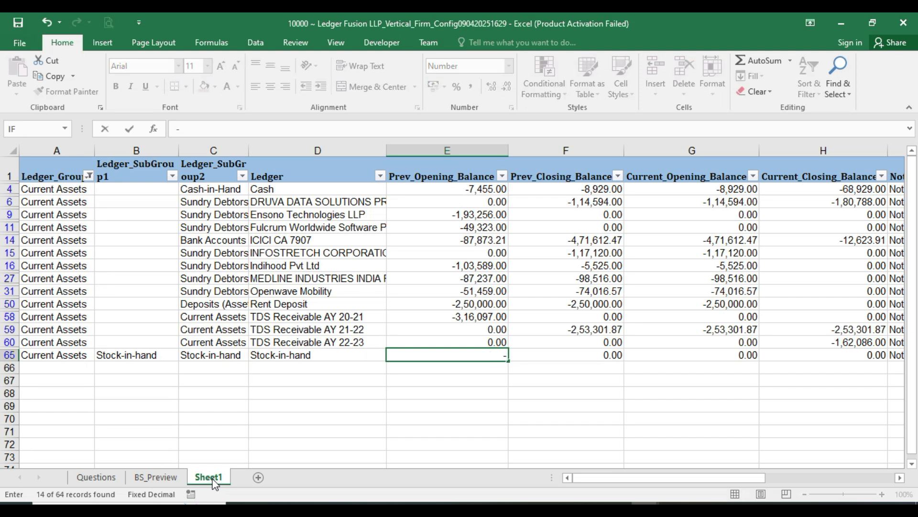
pyautogui.hotkey('ctrl', 'Return')
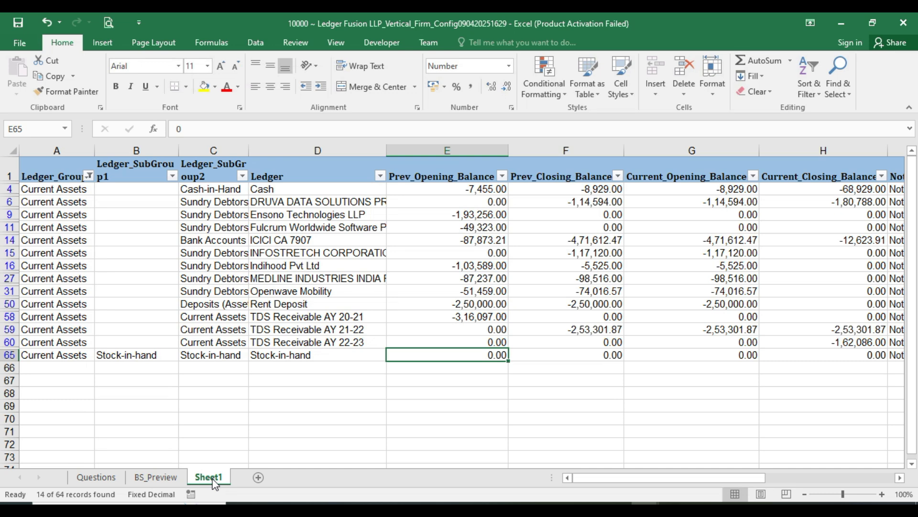
pyautogui.press('Right')
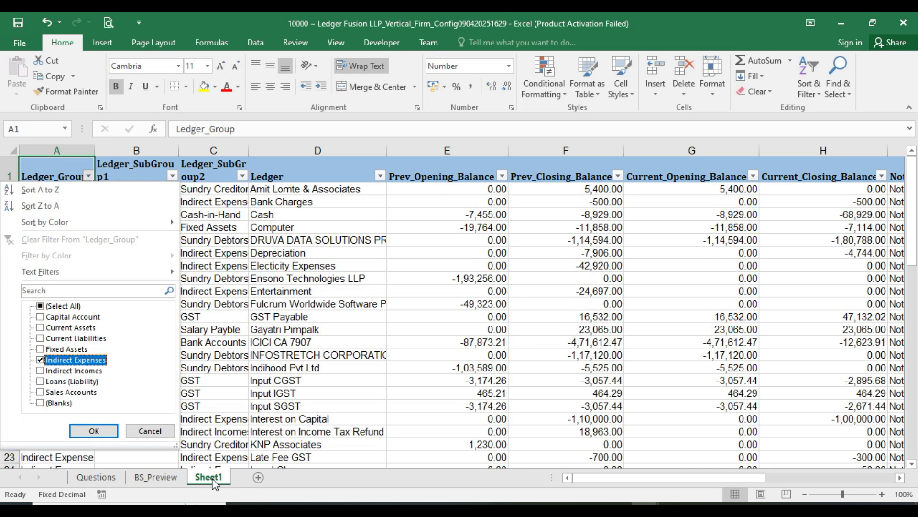
# Step: Filter Ledger_Group to Indirect Expenses and bold the Depreciation, Interest on Capital and Salary to Partners entries
pyautogui.press('Return')
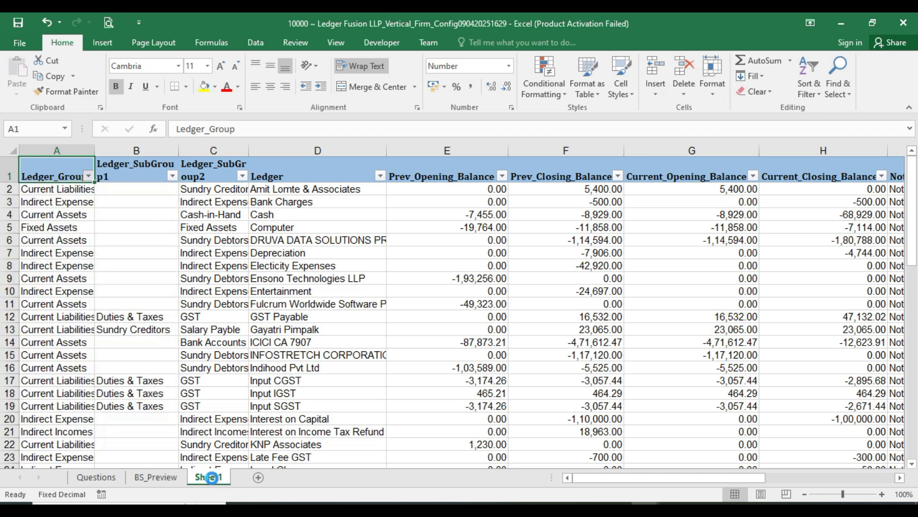
pyautogui.press('Right')
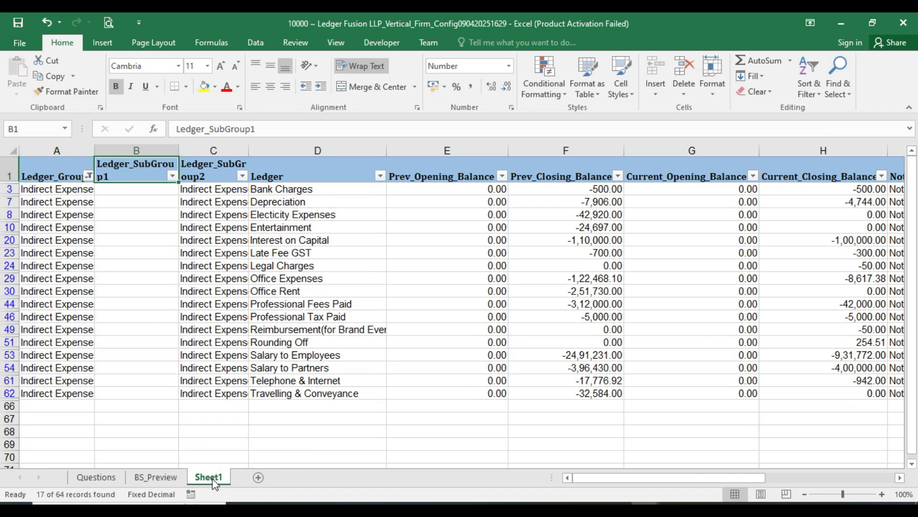
pyautogui.press('Right')
pyautogui.press('Right')
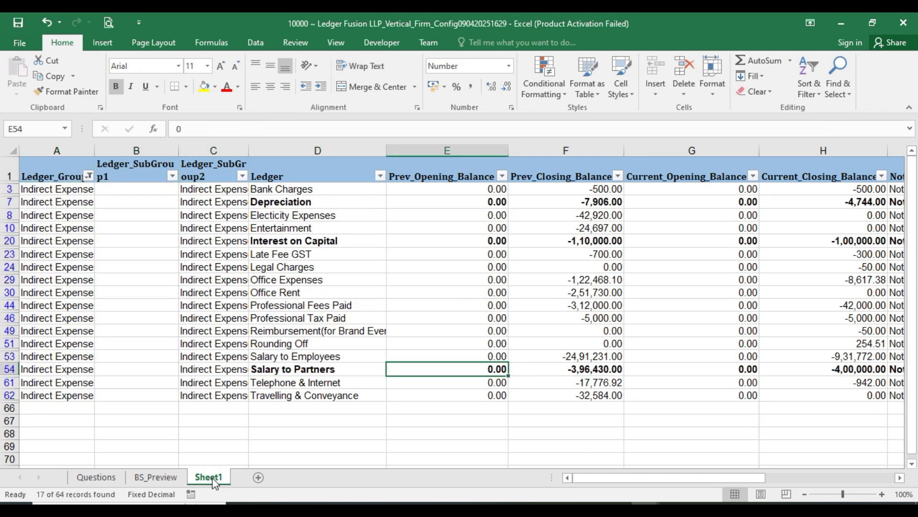
# Step: Check the Note and Sub Note assigned to the Salary to Partners ledger in row 54
pyautogui.press('Right')
pyautogui.press('Right')
pyautogui.press('Right')
pyautogui.press('Right')
pyautogui.press('Right')
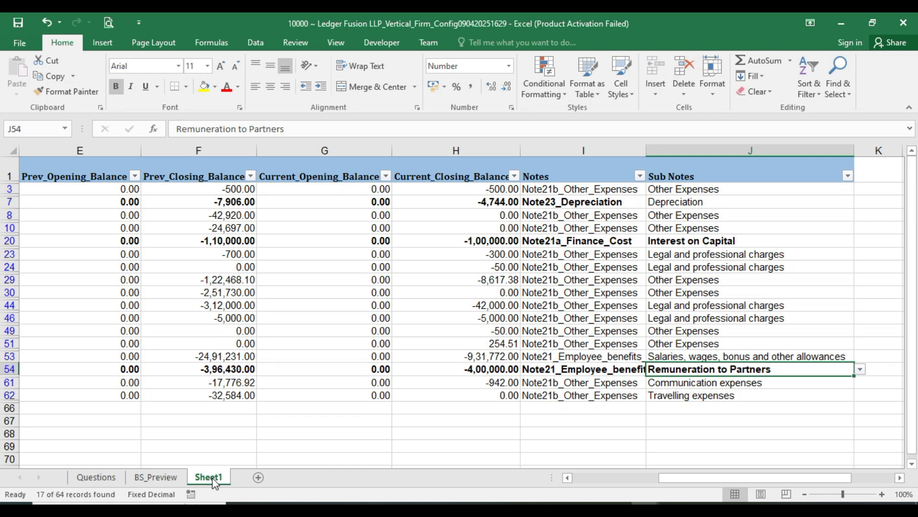
pyautogui.press('Left')
pyautogui.press('Left')
pyautogui.press('Left')
pyautogui.press('Left')
pyautogui.press('Left')
pyautogui.press('Left')
pyautogui.press('Left')
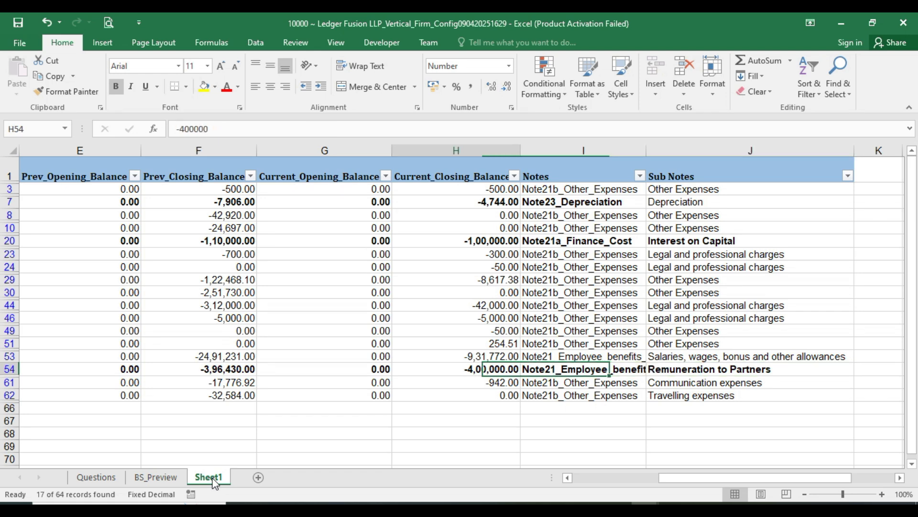
pyautogui.press('Left')
pyautogui.press('Left')
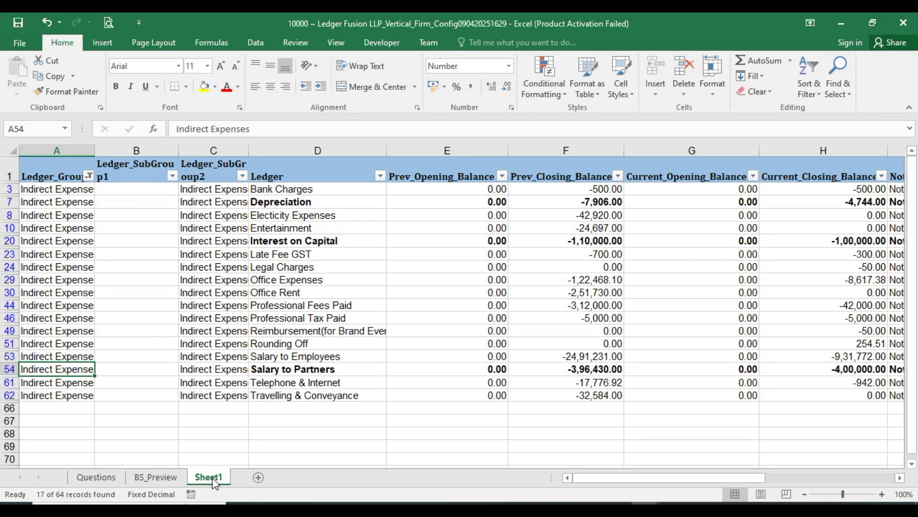
# Step: Return to the header row of the ledger list and remove its filters
pyautogui.press('Up')
pyautogui.press('Up')
pyautogui.press('Up')
pyautogui.press('Up')
pyautogui.press('Up')
pyautogui.press('Up')
pyautogui.press('Up')
pyautogui.press('Up')
pyautogui.press('Up')
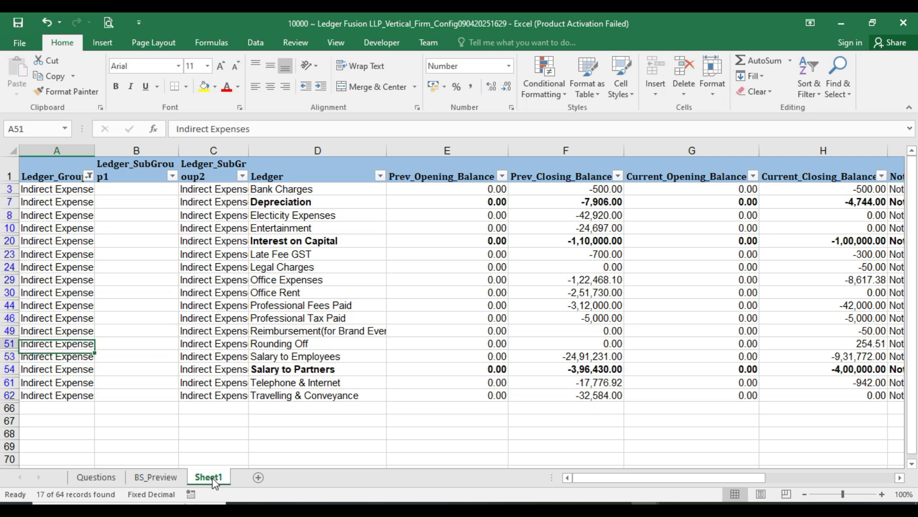
pyautogui.press('Up')
pyautogui.press('Up')
pyautogui.press('Up')
pyautogui.press('Up')
pyautogui.press('Up')
pyautogui.press('Up')
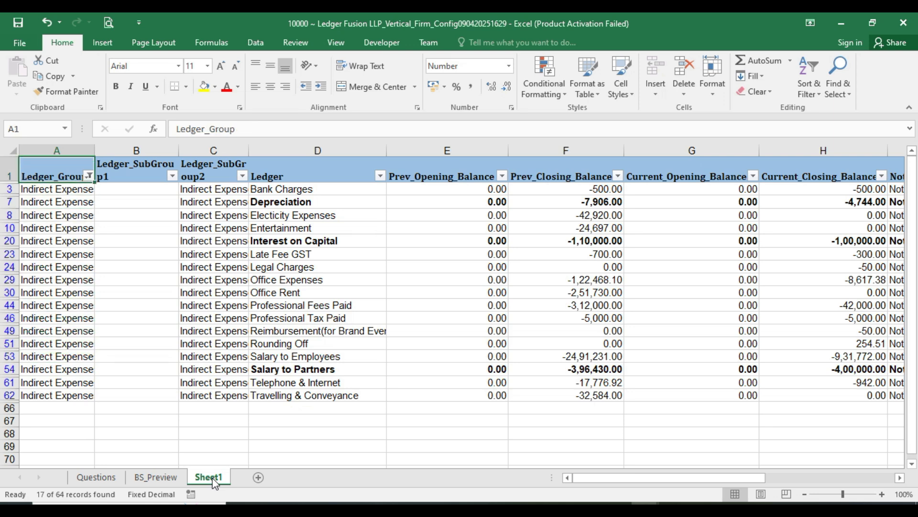
pyautogui.hotkey('shift', 'space')
pyautogui.hotkey('ctrl', 'shift', 'l')
# Step: Generate the balance sheet preview using the BS Preview control beside the ledger list on Sheet1
pyautogui.press('Right')
pyautogui.press('Right')
pyautogui.press('Right')
pyautogui.press('Right')
pyautogui.press('Right')
pyautogui.press('Right')
pyautogui.press('Right')
pyautogui.press('Right')
pyautogui.press('Right')
pyautogui.press('Right')
pyautogui.press('Right')
pyautogui.press('Right')
pyautogui.press('Right')
pyautogui.press('Right')
pyautogui.press('Right')
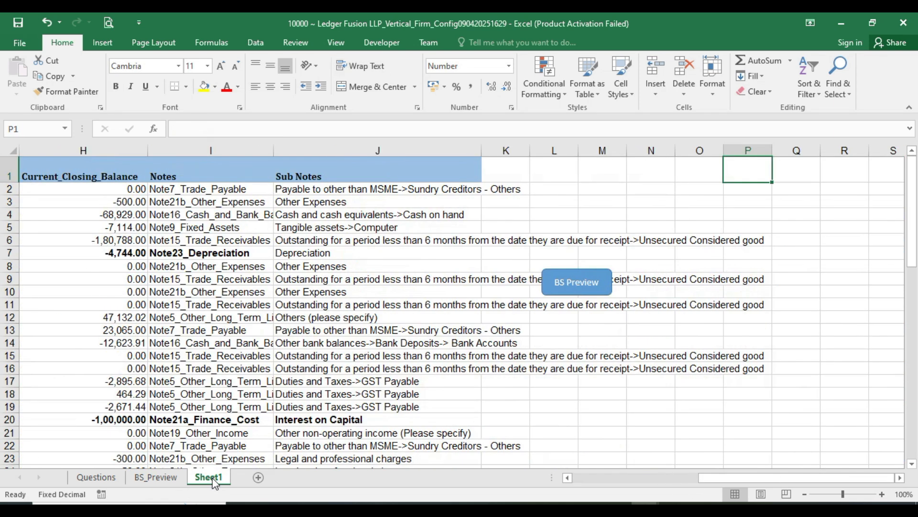
pyautogui.click(578, 288)
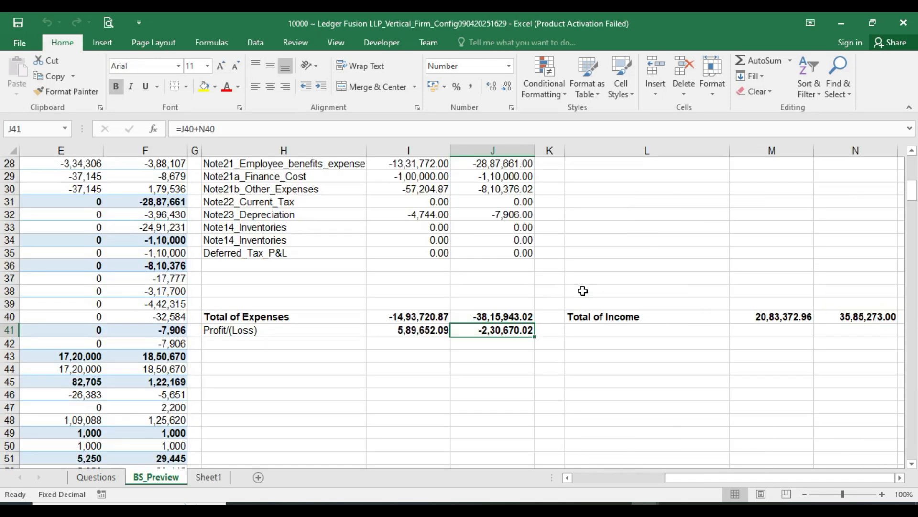
# Step: Check the Difference of Liability And Asset for the current and previous closing in cells I20:J20
pyautogui.scroll(9, 434, 352)
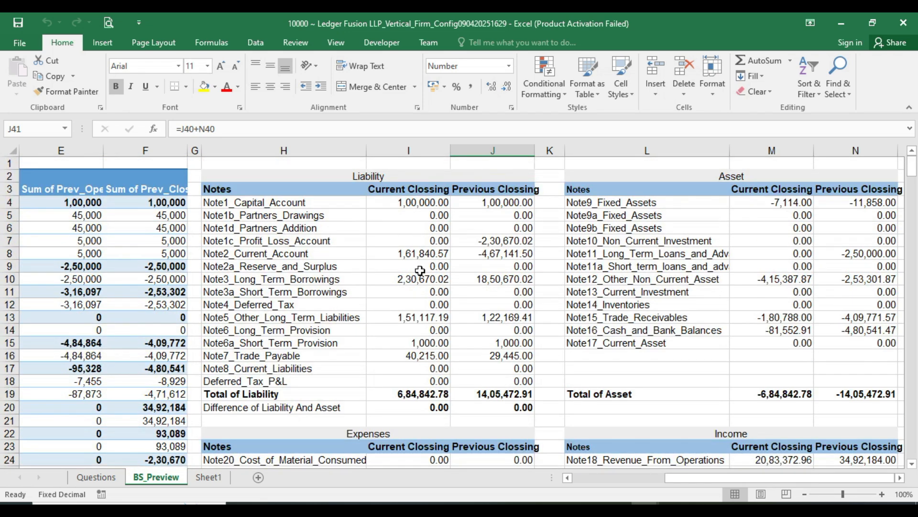
pyautogui.click(403, 409)
pyautogui.press('Right')
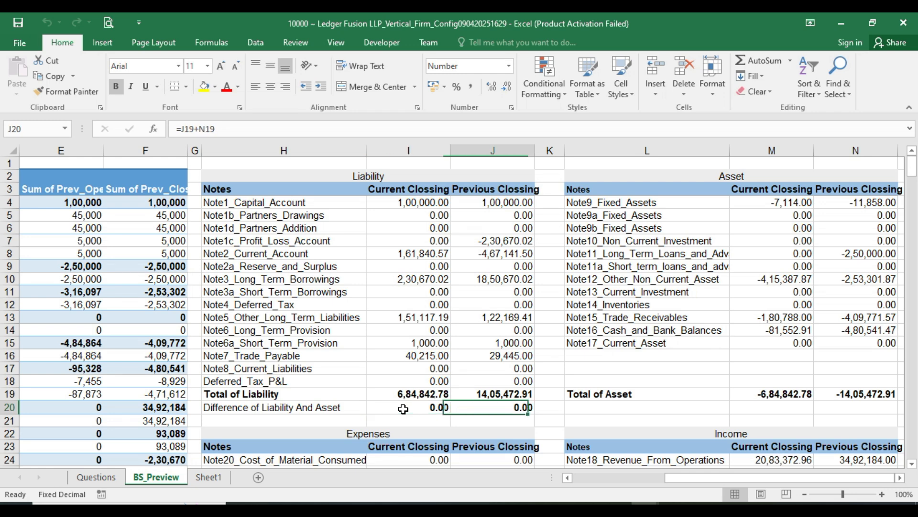
pyautogui.press('Left')
pyautogui.hotkey('shift', 'Right')
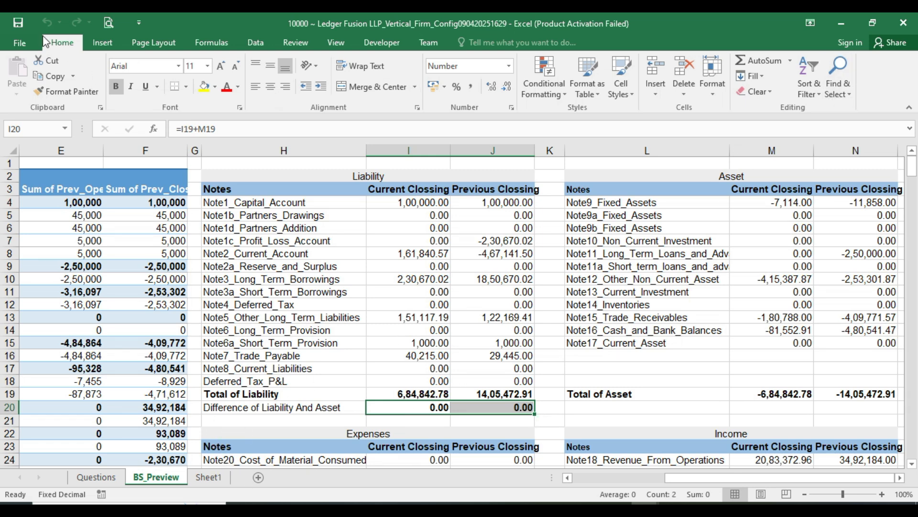
pyautogui.click(906, 21)
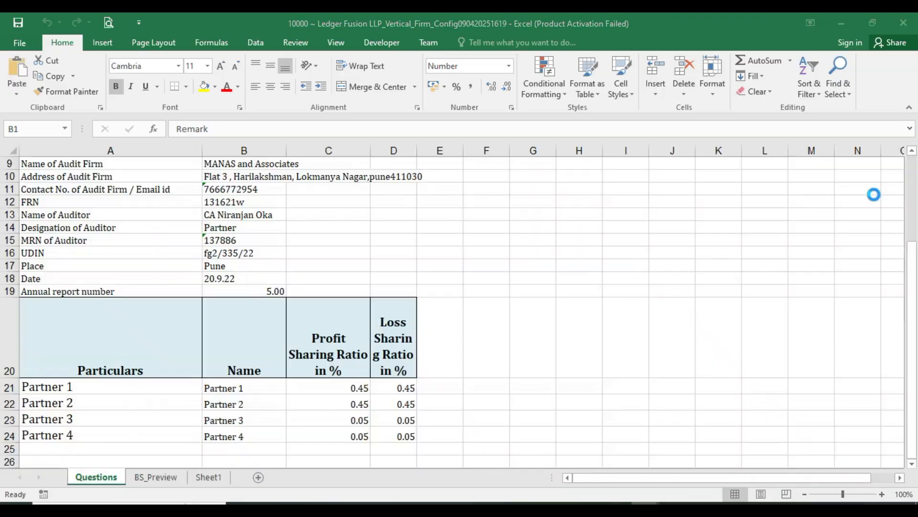
pyautogui.click(492, 415)
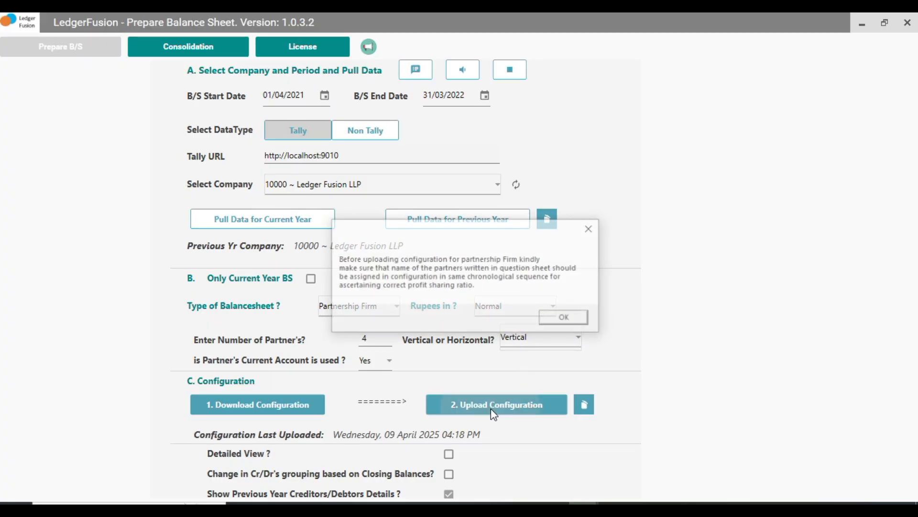
pyautogui.click(565, 319)
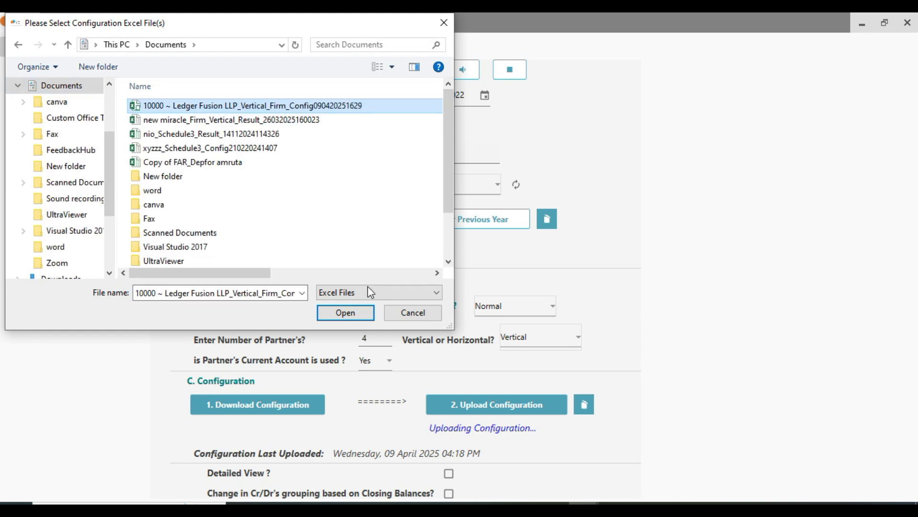
pyautogui.click(331, 315)
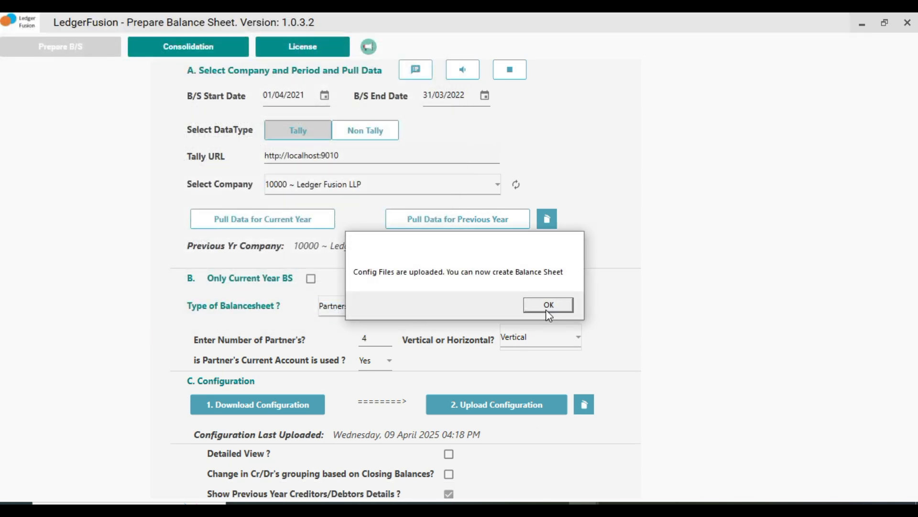
pyautogui.click(547, 309)
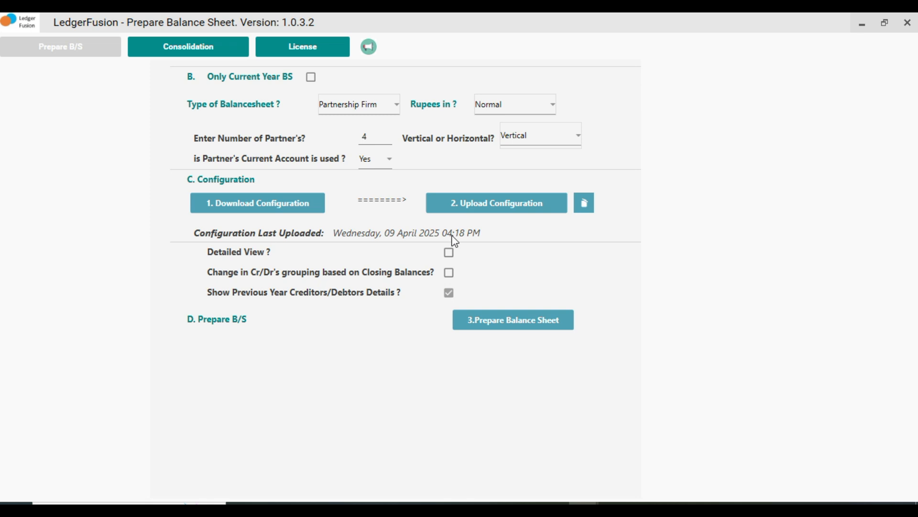
# Step: Enable Detailed View and Change in Cr/Dr's grouping based on Closing Balances, keeping Show Previous Year Creditors/Debtors Details enabled
pyautogui.click(449, 254)
pyautogui.click(450, 292)
pyautogui.click(449, 293)
pyautogui.click(449, 273)
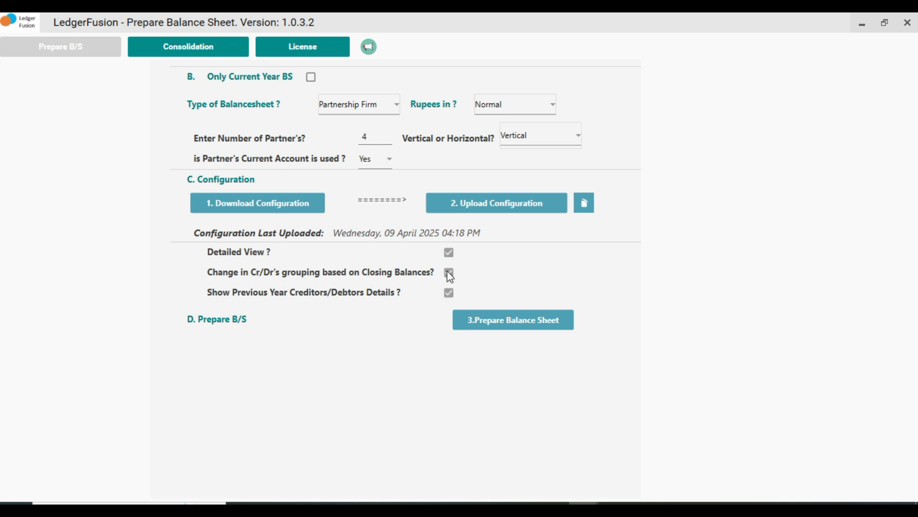
# Step: Start preparing the balance sheet as not finalized in Tally, with only Calculate Depreciation enabled among the notes to calculate
pyautogui.click(531, 327)
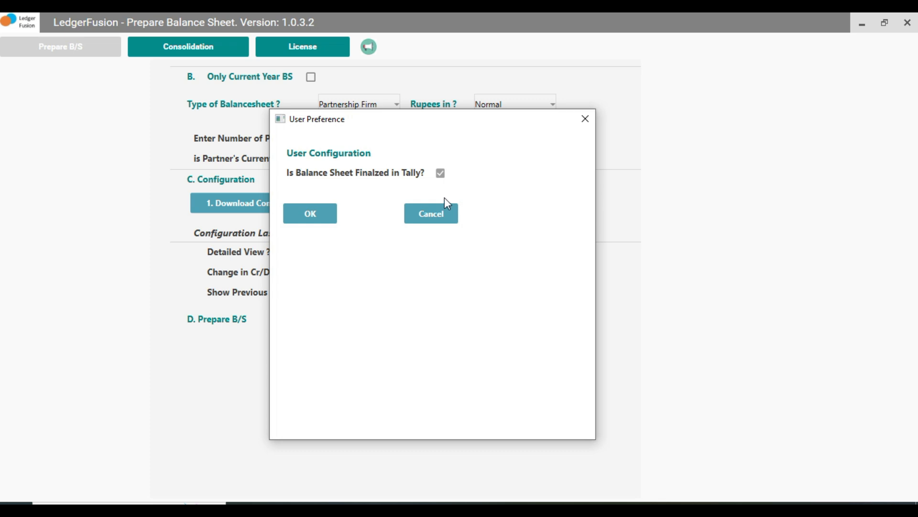
pyautogui.click(441, 173)
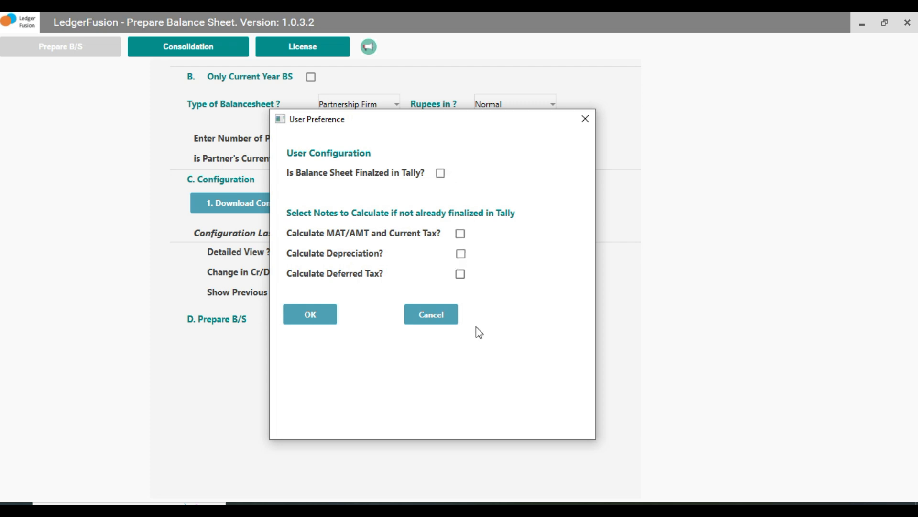
pyautogui.click(461, 254)
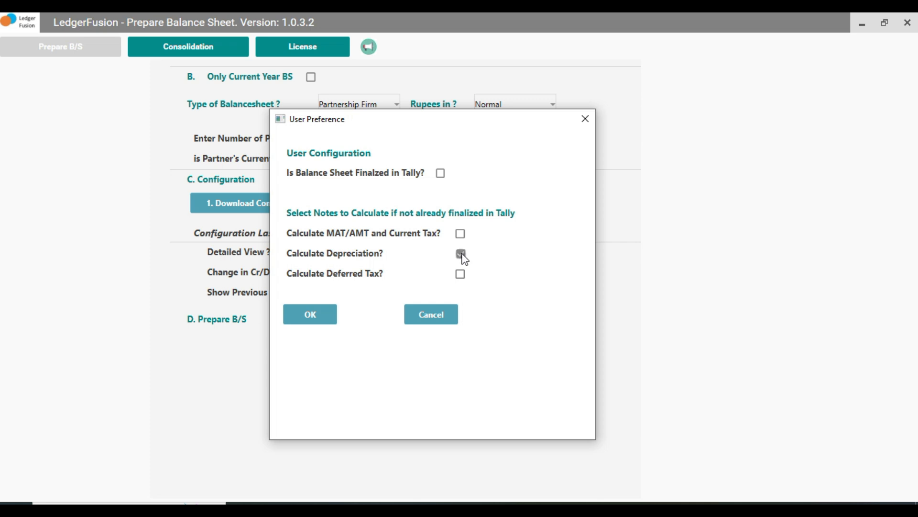
pyautogui.click(306, 315)
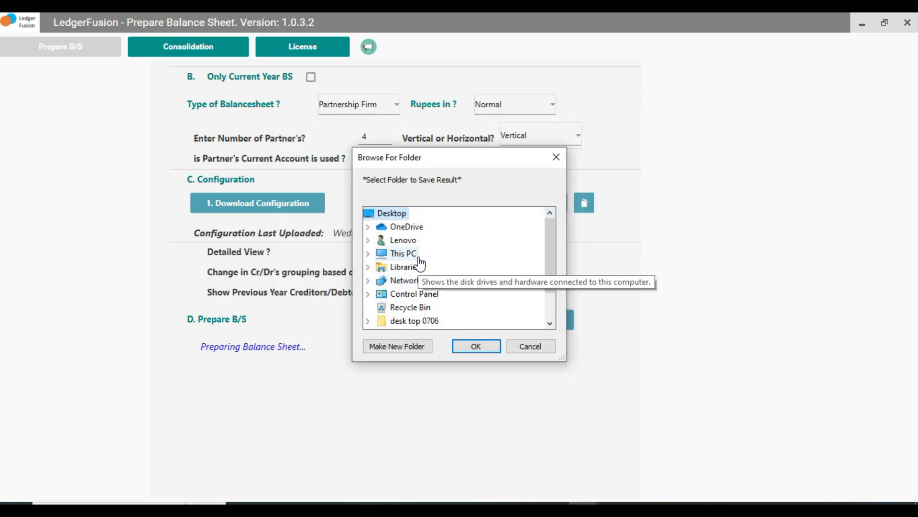
# Step: Save the balance sheet result in the Documents folder and dismiss the completion and stock notices
pyautogui.doubleClick(414, 259)
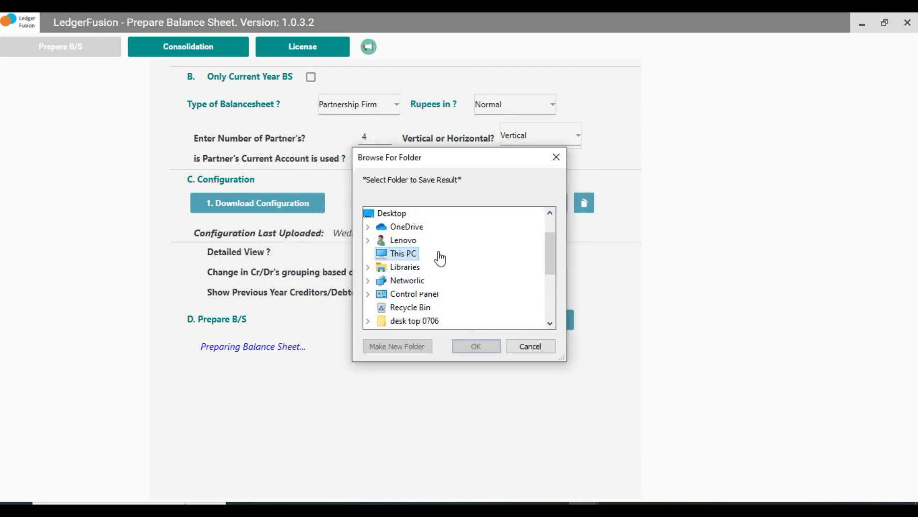
pyautogui.doubleClick(437, 258)
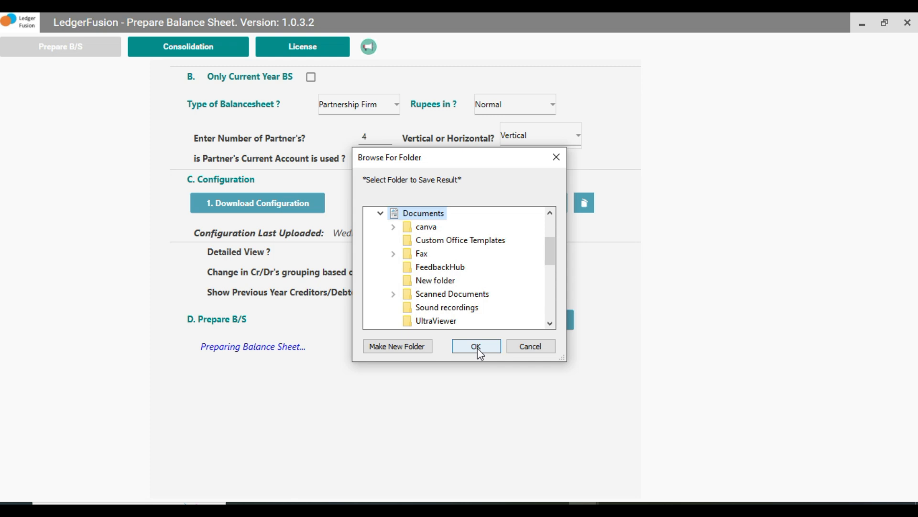
pyautogui.click(479, 348)
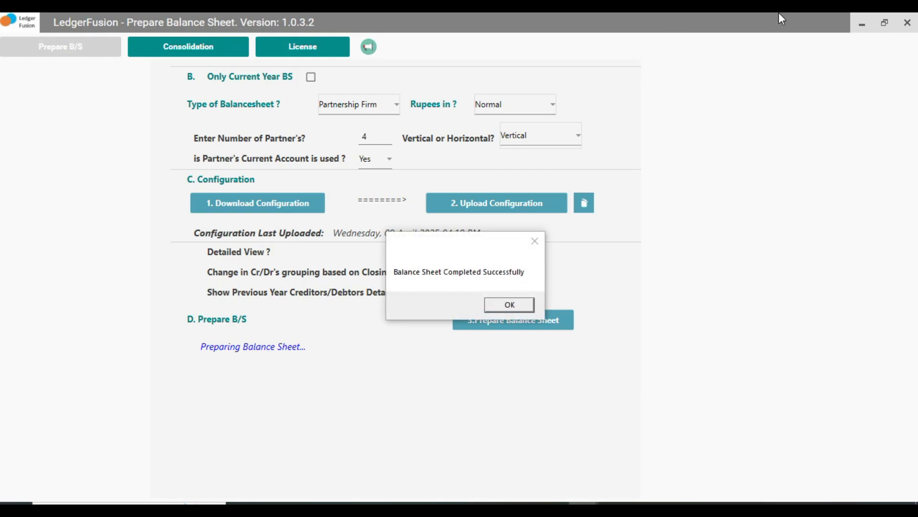
pyautogui.click(510, 307)
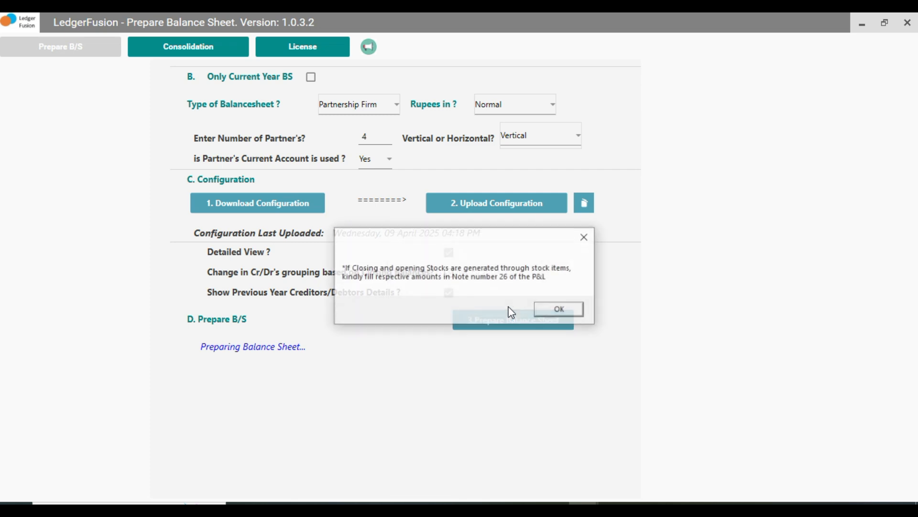
pyautogui.click(559, 311)
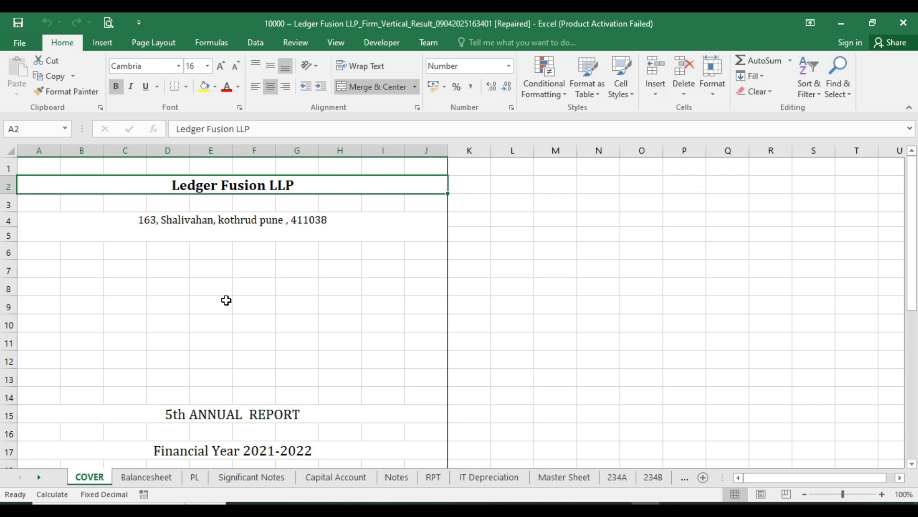
# Step: In the generated Excel result workbook, review the COVER sheet from the firm heading down to the auditor details
pyautogui.scroll(-2, 234, 209)
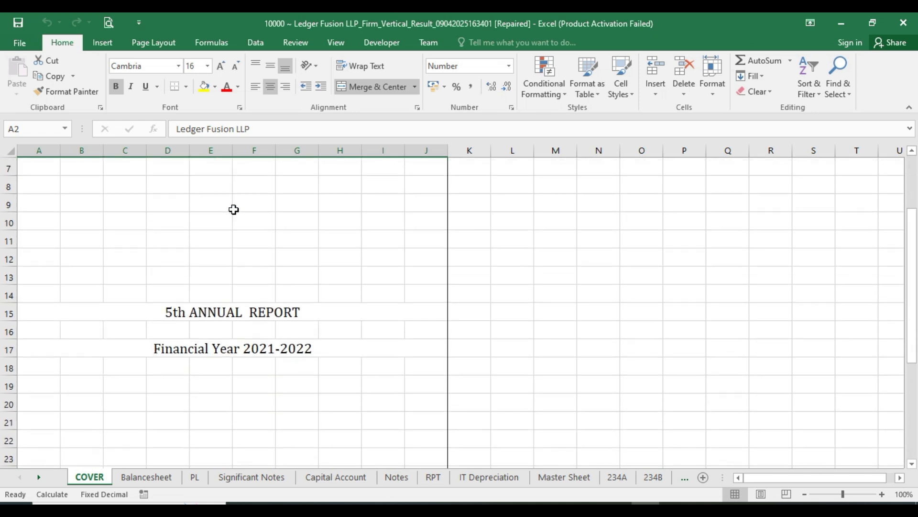
pyautogui.scroll(-1, 234, 210)
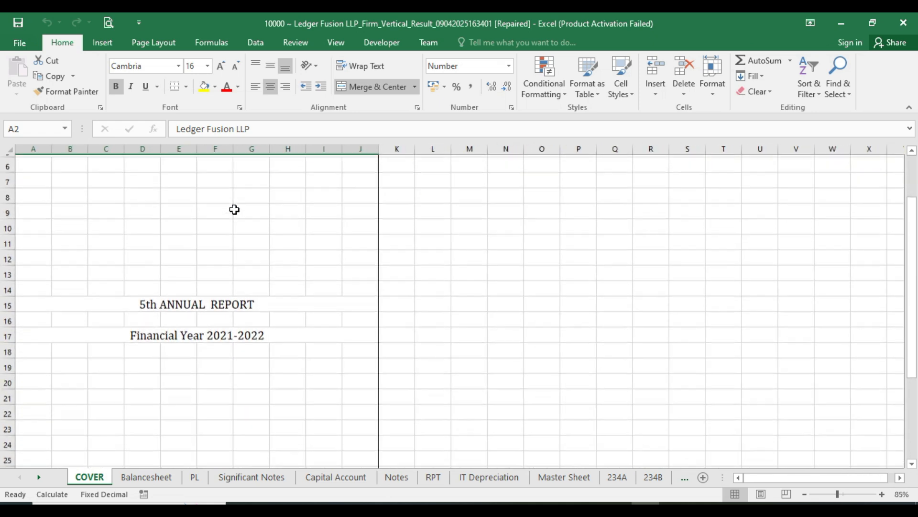
pyautogui.scroll(-4, 235, 210)
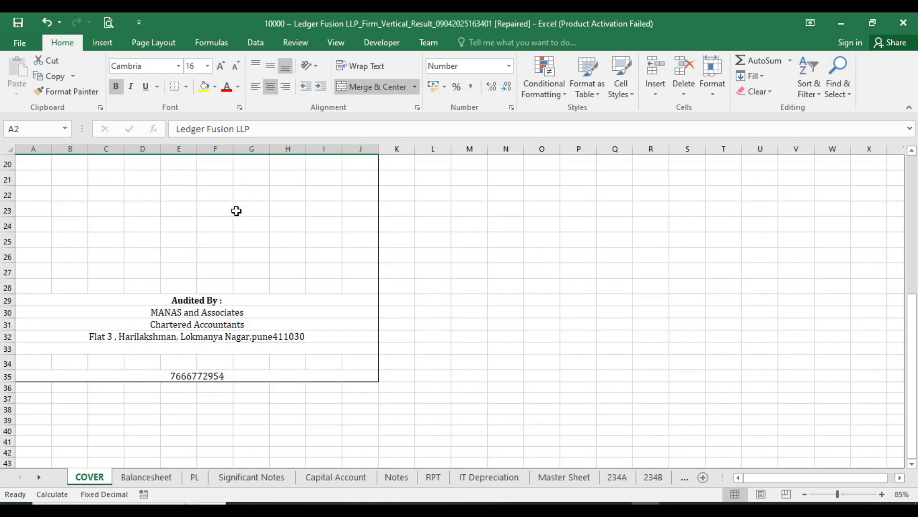
# Step: Review the Balancesheet sheet from equity and liabilities through assets to the signature block
pyautogui.click(141, 478)
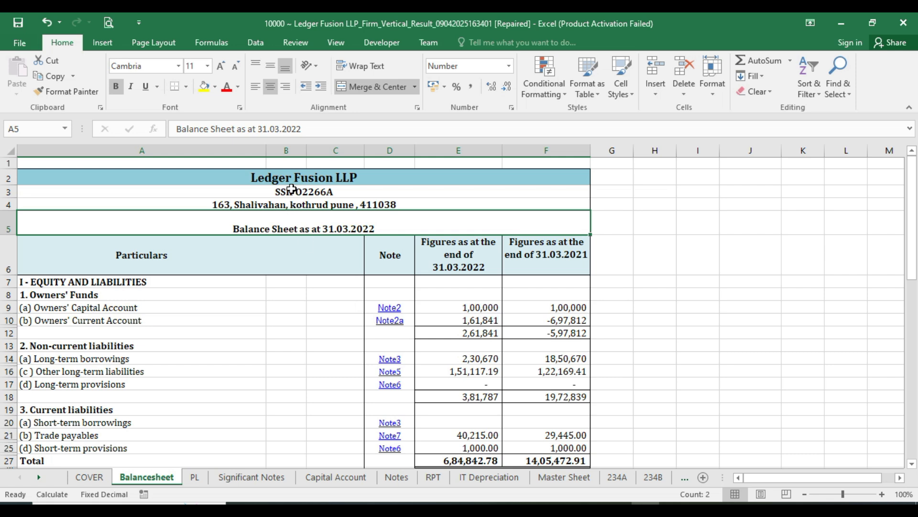
pyautogui.scroll(-1, 354, 268)
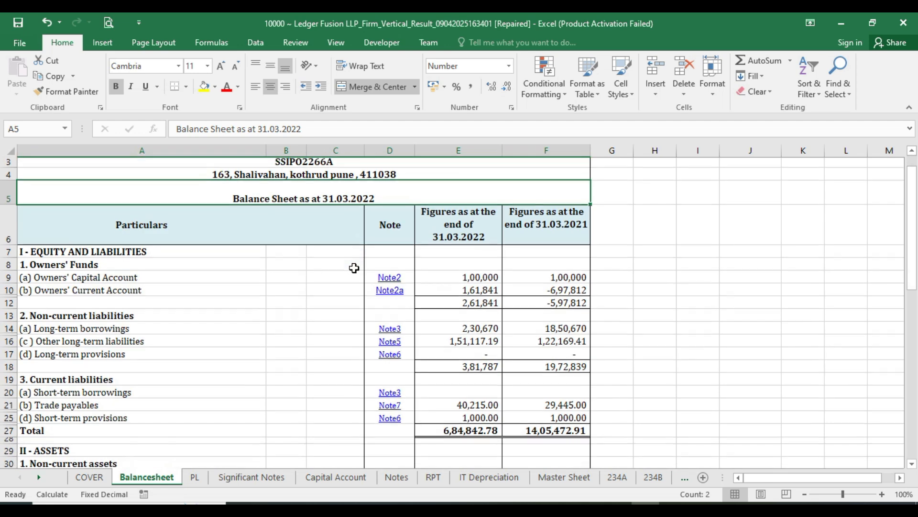
pyautogui.scroll(1, 354, 268)
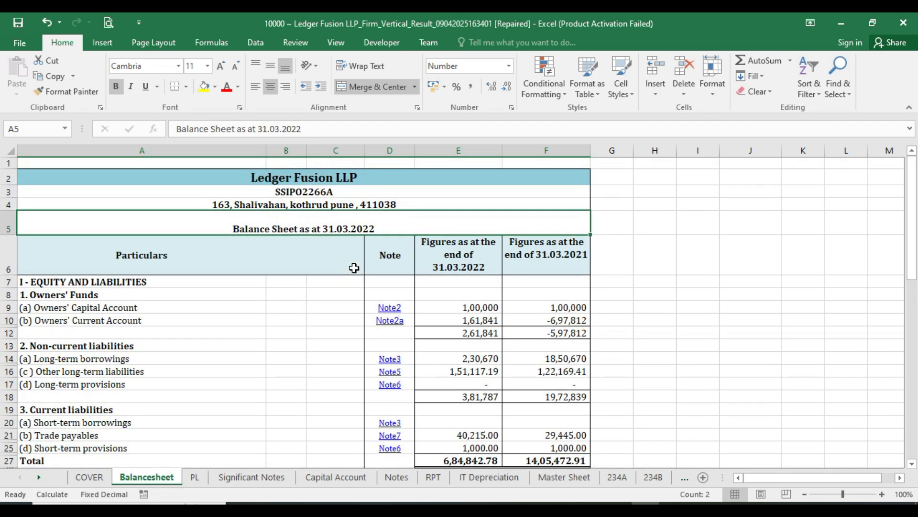
pyautogui.scroll(-10, 354, 268)
pyautogui.scroll(-3, 383, 361)
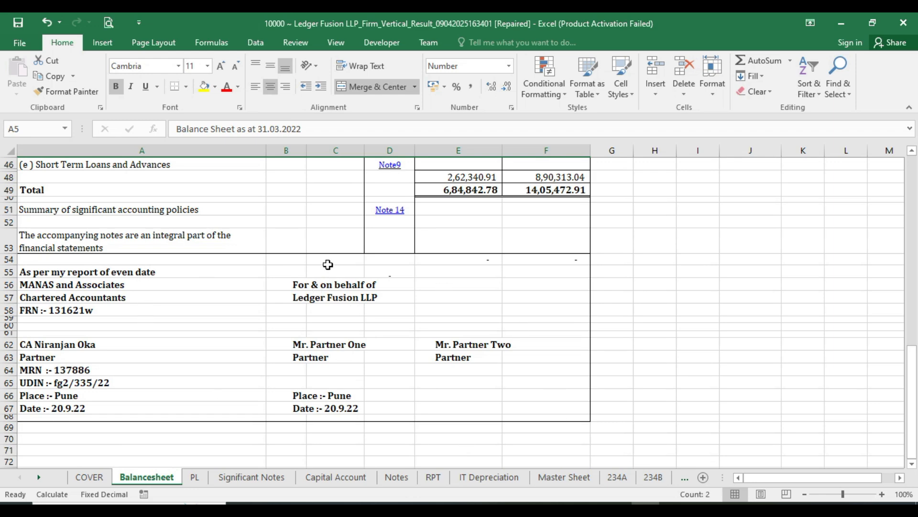
# Step: On the PL sheet, check the current-year Employee benefits expense formula, follow its Note 17 link, and return to PL
pyautogui.click(194, 477)
pyautogui.scroll(5, 248, 310)
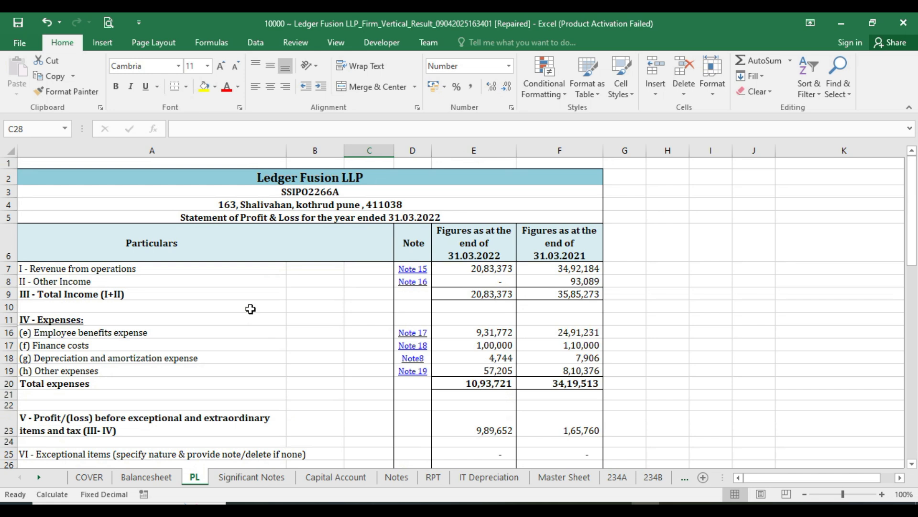
pyautogui.click(481, 331)
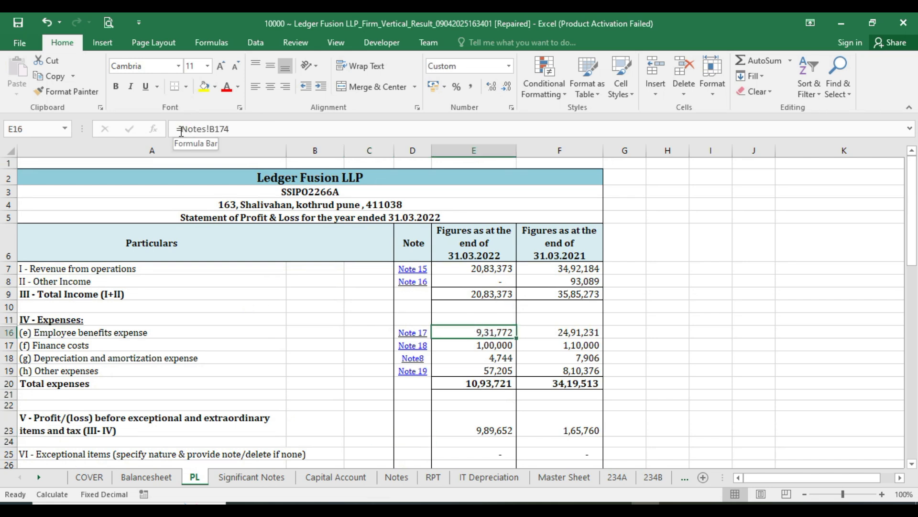
pyautogui.click(413, 334)
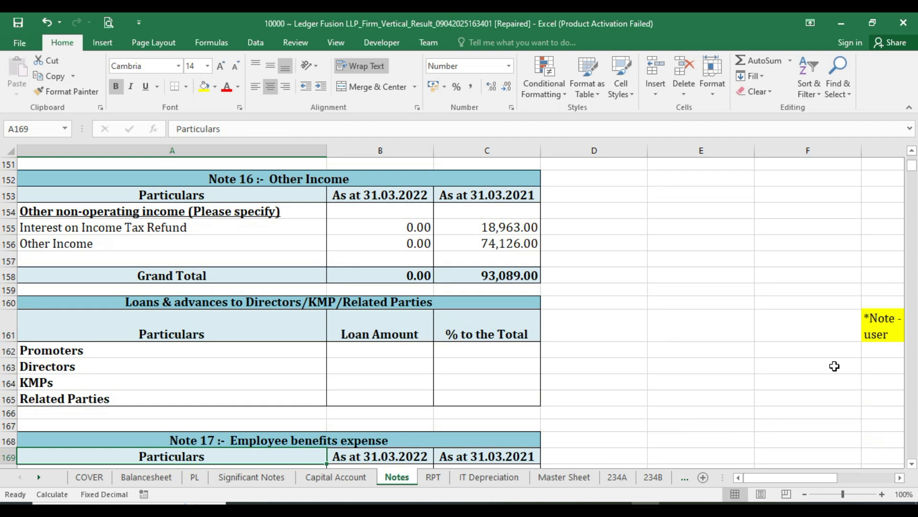
pyautogui.scroll(-2, 748, 319)
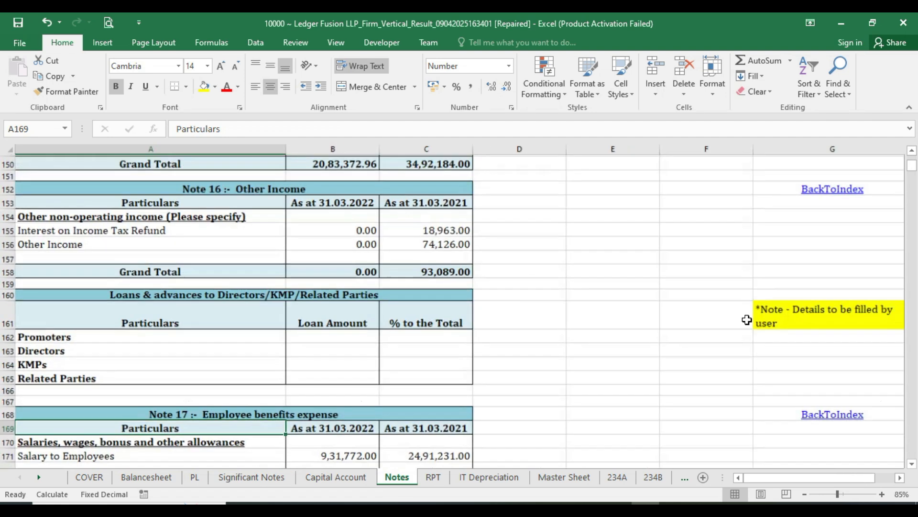
pyautogui.click(682, 217)
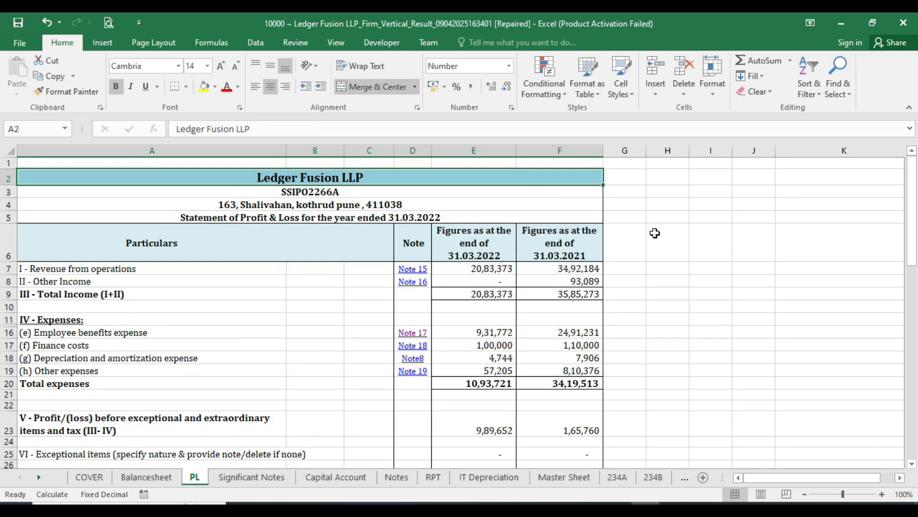
# Step: Review the accounting policies on the Significant Notes sheet, starting from Nature of Firm
pyautogui.click(278, 486)
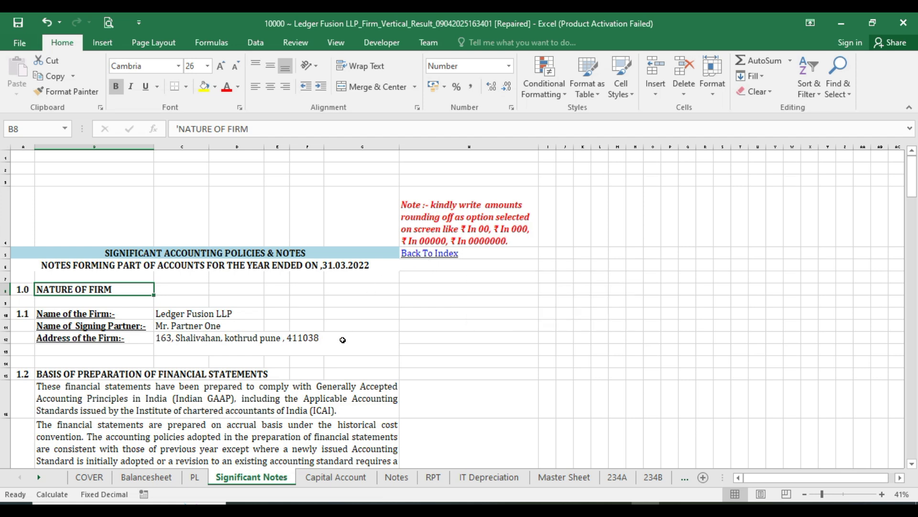
pyautogui.click(354, 328)
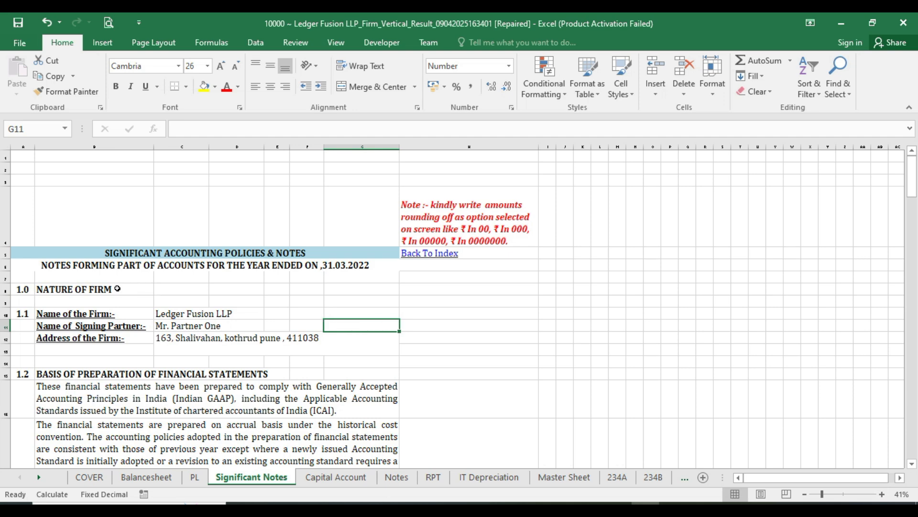
pyautogui.scroll(-15, 121, 288)
# Step: Examine the Profit and Loss Appropriation, Partners Capital and Partners Current Account tables on the Capital Account sheet
pyautogui.click(317, 478)
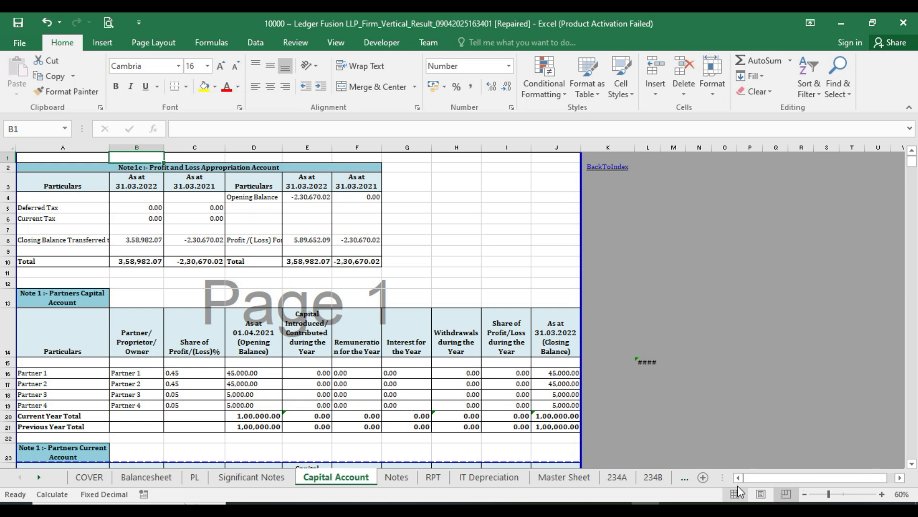
pyautogui.scroll(-4, 311, 430)
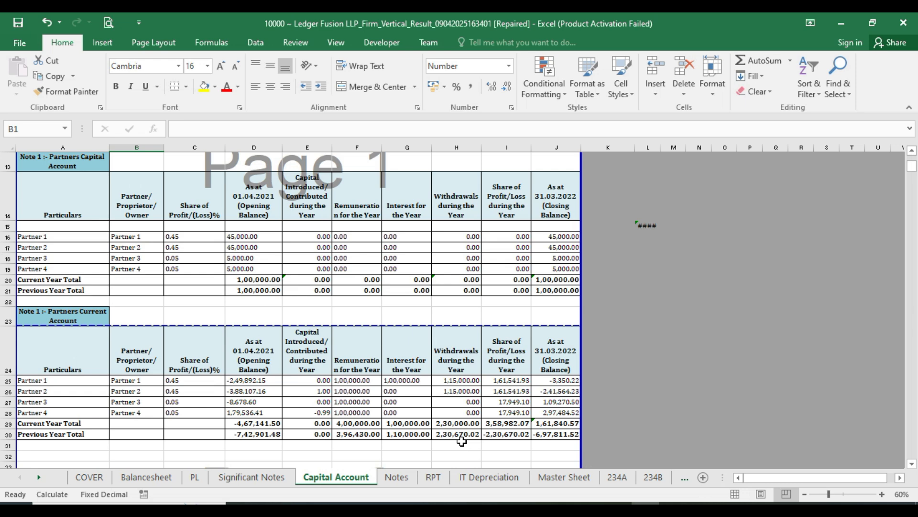
pyautogui.scroll(-5, 330, 344)
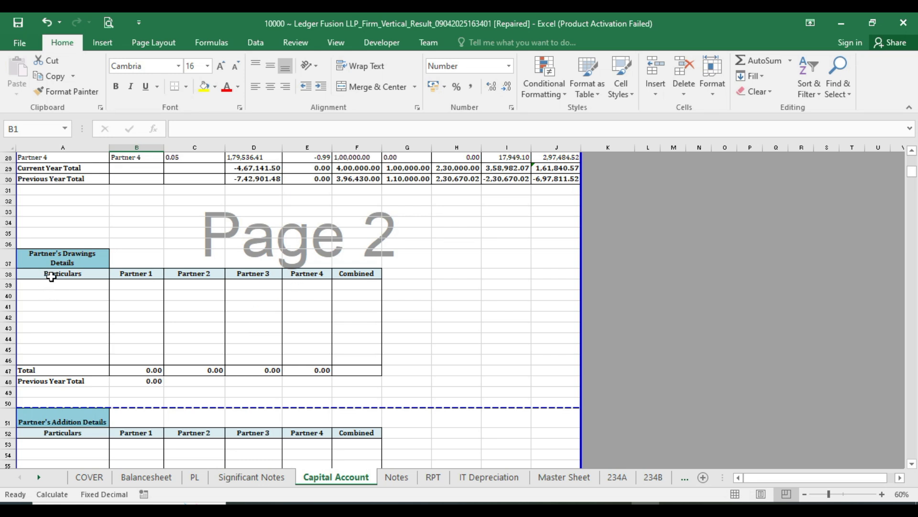
# Step: Inspect the entry areas of the Partner's Drawings Details and Partner's Addition Details tables
pyautogui.moveTo(51, 276); pyautogui.dragTo(115, 364)
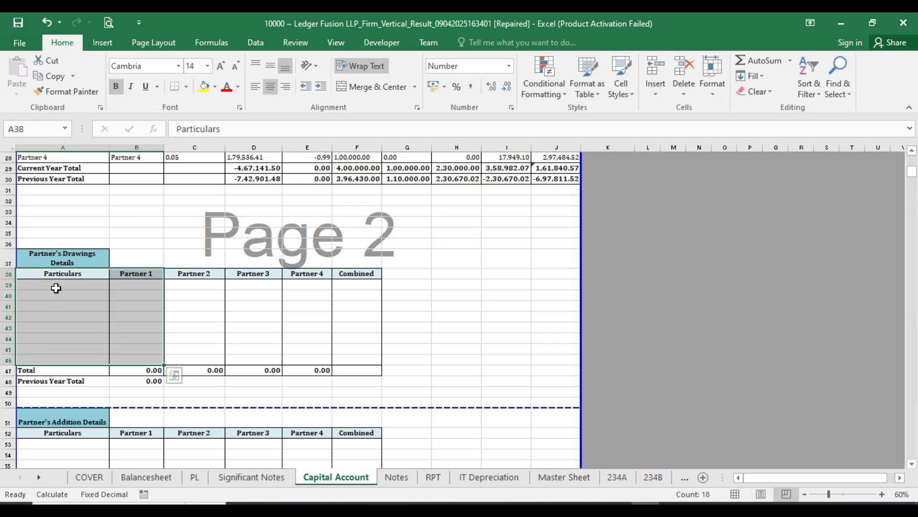
pyautogui.moveTo(56, 285); pyautogui.dragTo(54, 361)
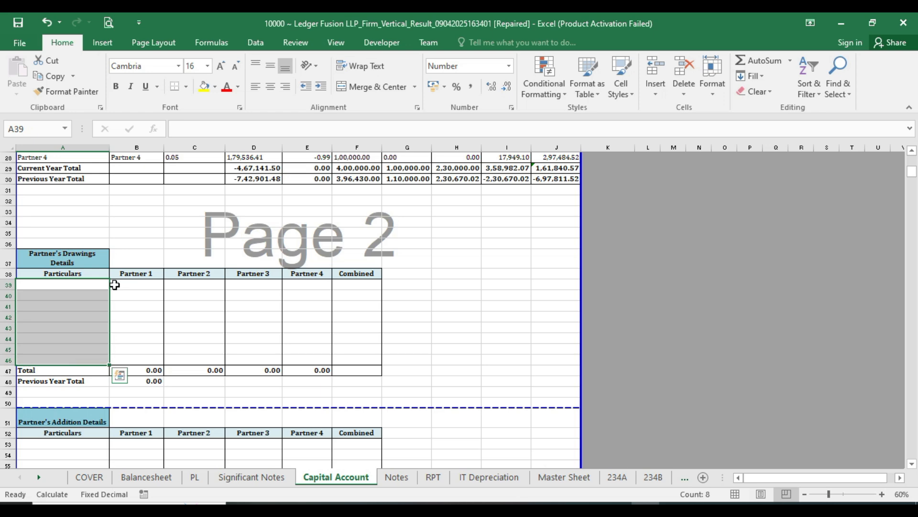
pyautogui.moveTo(117, 284); pyautogui.dragTo(369, 317)
pyautogui.scroll(-4, 41, 297)
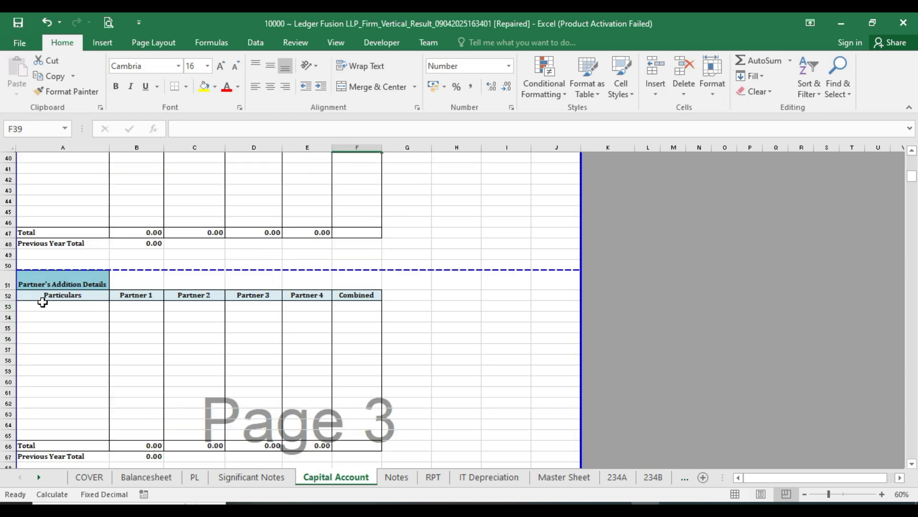
pyautogui.click(41, 306)
pyautogui.moveTo(42, 325); pyautogui.dragTo(51, 391)
pyautogui.scroll(-7, 51, 392)
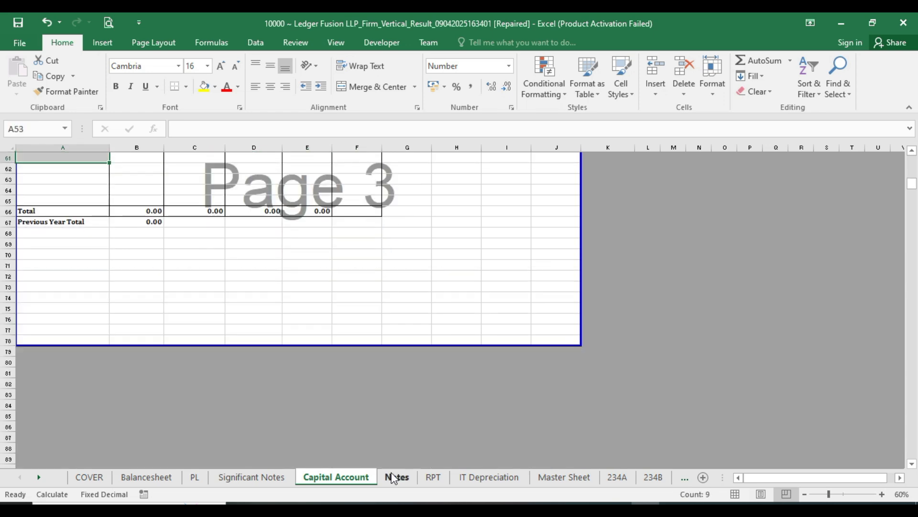
# Step: Review the Notes sheet, examining the Long term and Short term columns of Note6 Provision and the expense notes
pyautogui.click(396, 476)
pyautogui.scroll(14, 414, 371)
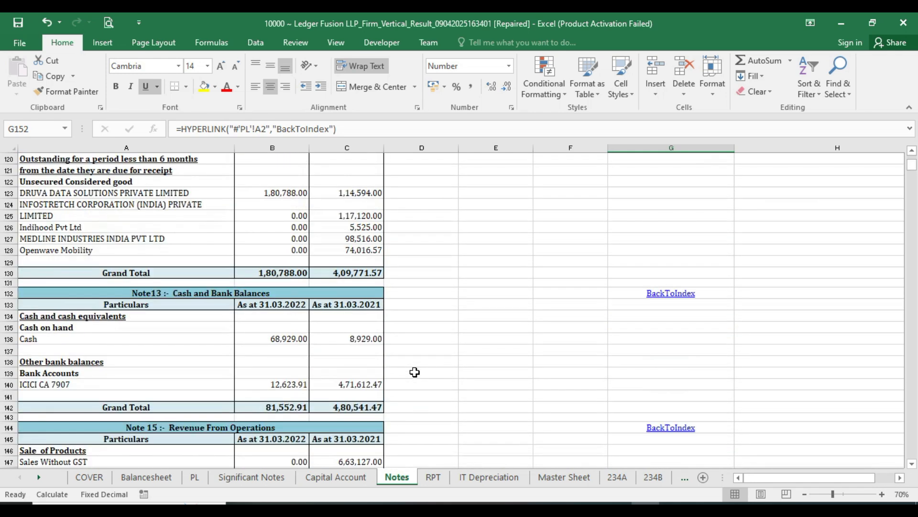
pyautogui.scroll(20, 415, 371)
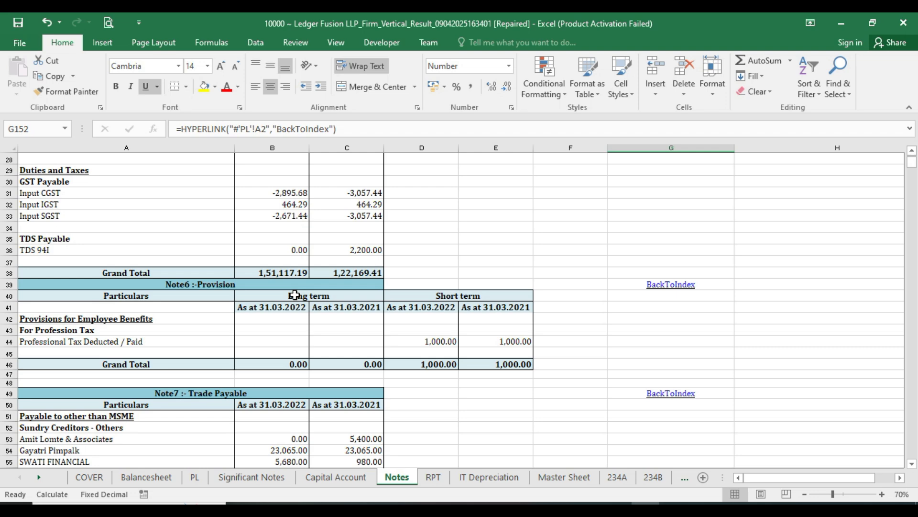
pyautogui.moveTo(295, 295); pyautogui.dragTo(444, 365)
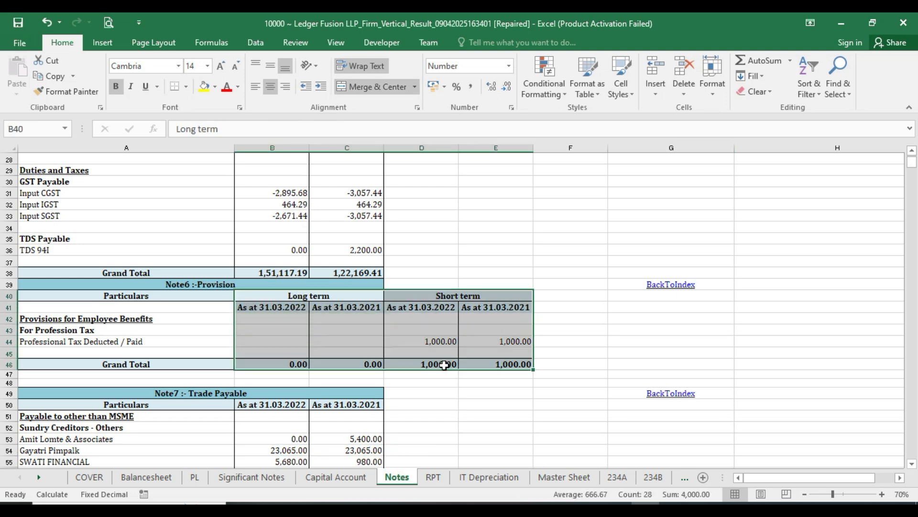
pyautogui.scroll(-20, 444, 365)
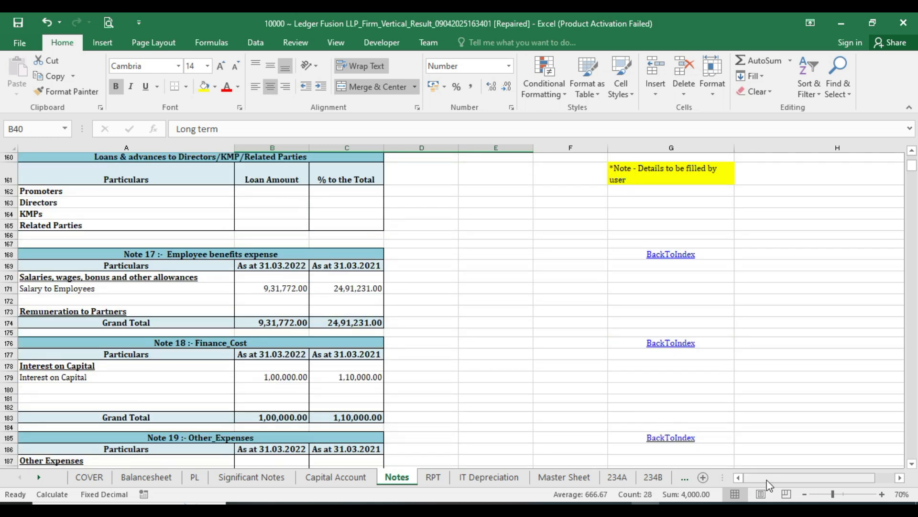
pyautogui.click(789, 499)
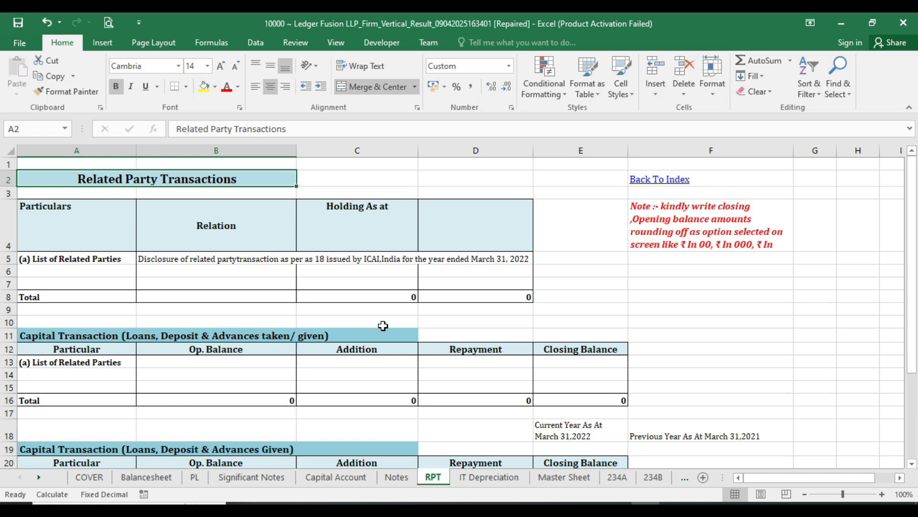
# Step: Review the related party tables on the RPT sheet, from the capital transactions down to Revenue Transaction
pyautogui.scroll(-5, 383, 321)
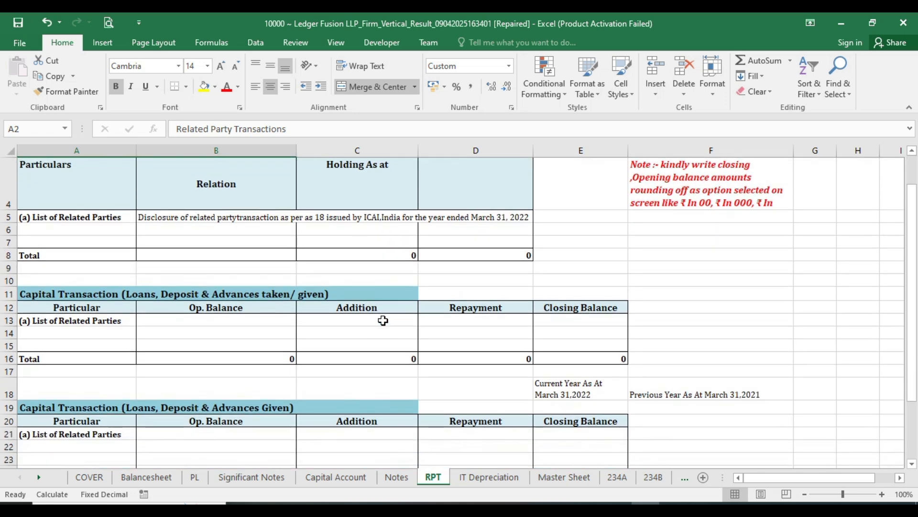
pyautogui.scroll(-3, 383, 320)
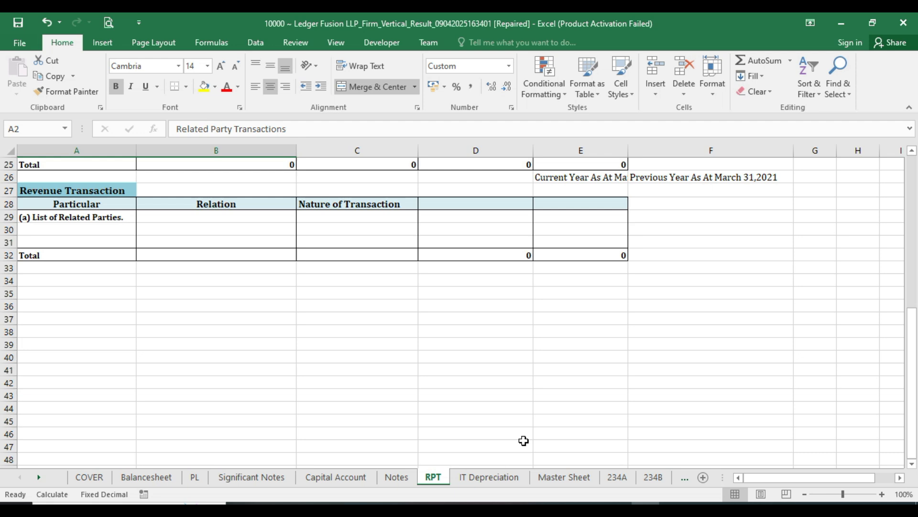
# Step: On the IT Depreciation sheet, autofit the Cost as on 01.04.2021 column to the Computer cost, and review the depreciation summary above
pyautogui.click(501, 484)
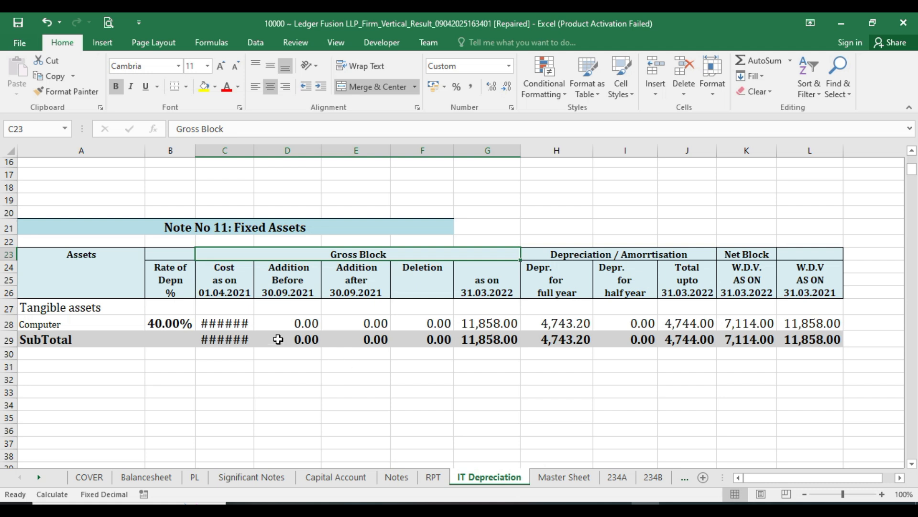
pyautogui.click(225, 324)
pyautogui.moveTo(226, 324)
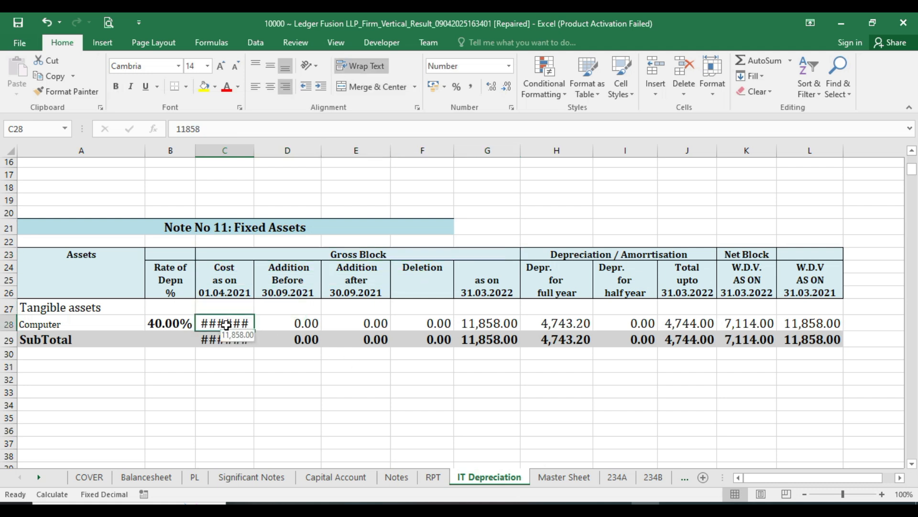
pyautogui.hotkey('alt', 'h')
pyautogui.press('o')
pyautogui.press('i')
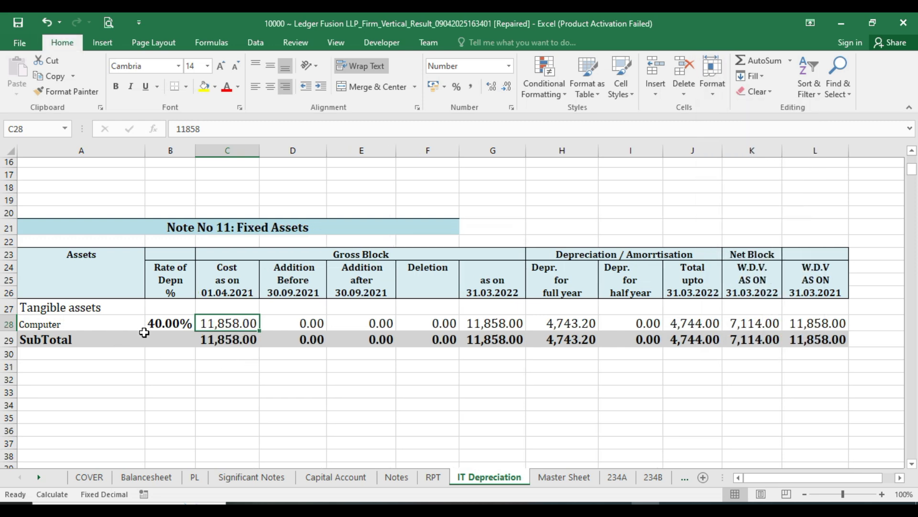
pyautogui.scroll(7, 171, 294)
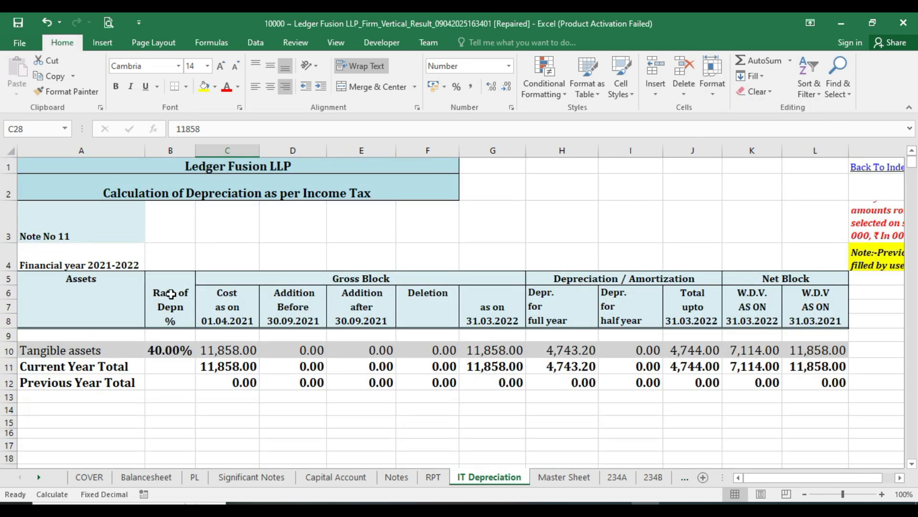